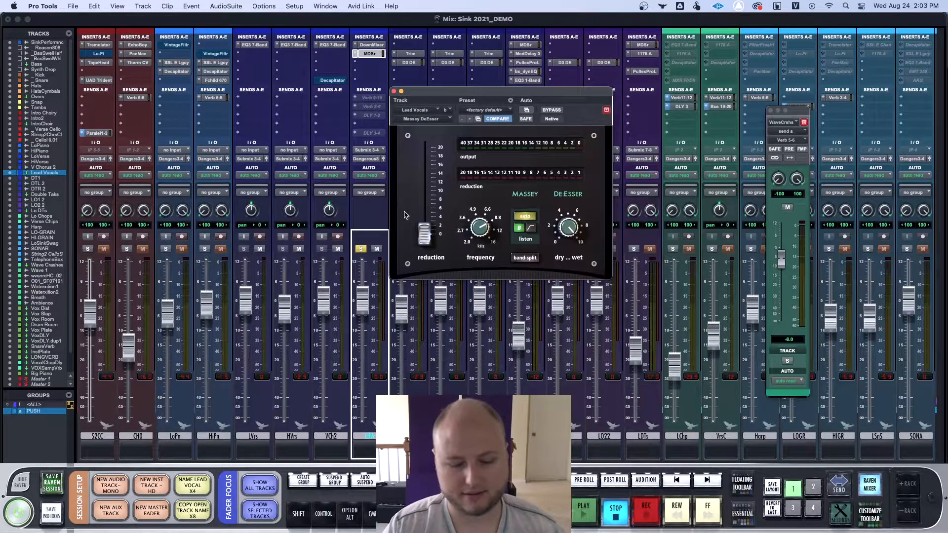
# Raise the Massey DeEsser's reduction on the Lead Vocals track to about 12 while auditioning the vocal
pyautogui.moveTo(425, 234); pyautogui.dragTo(425, 182)
pyautogui.moveTo(487, 230); pyautogui.dragTo(489, 232)
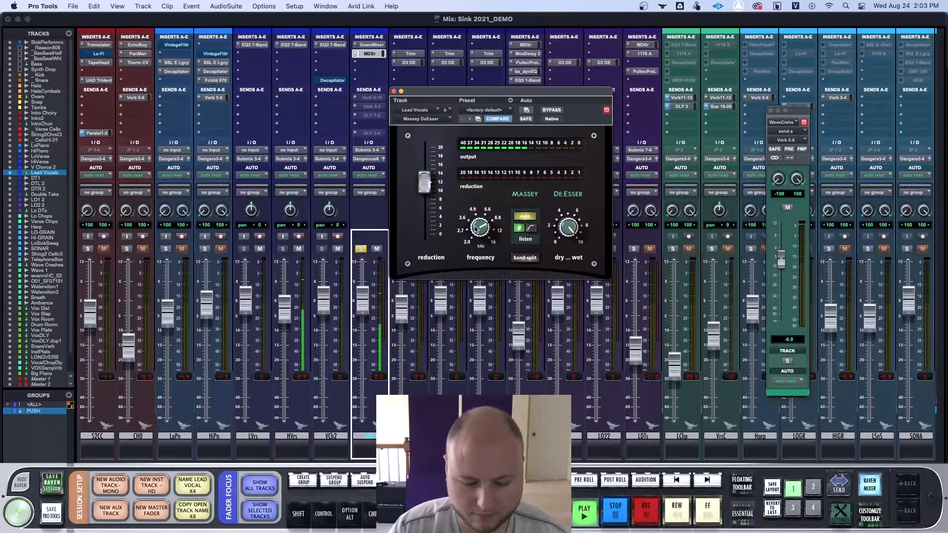
pyautogui.press('space')
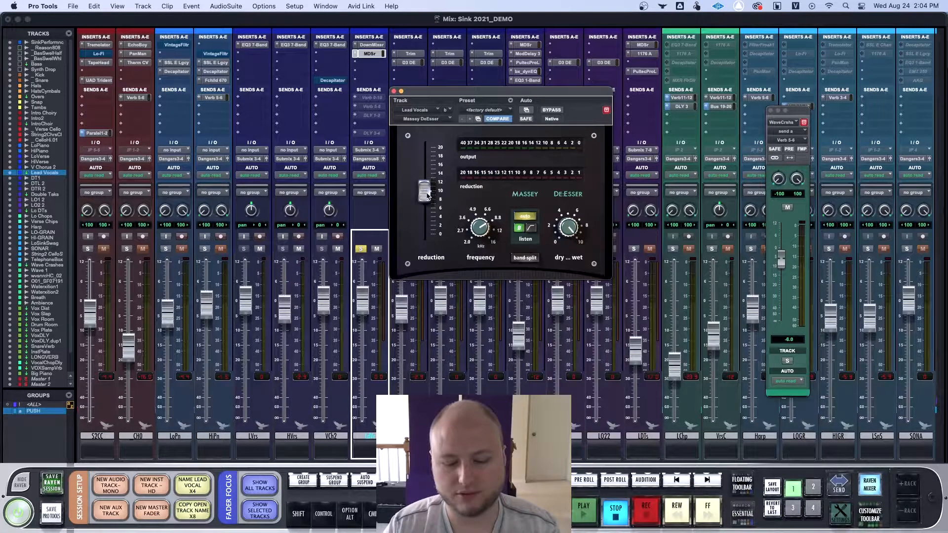
pyautogui.moveTo(427, 188); pyautogui.dragTo(429, 185)
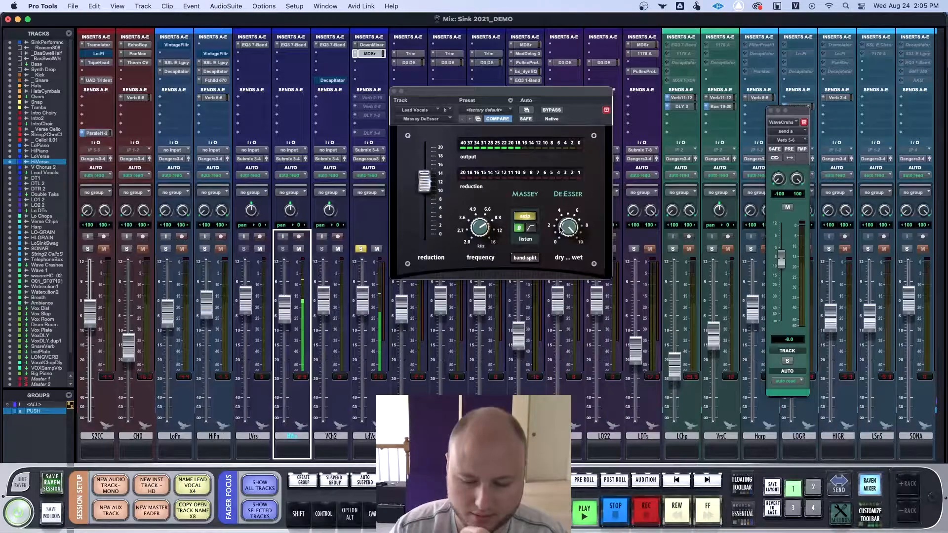
pyautogui.press('space')
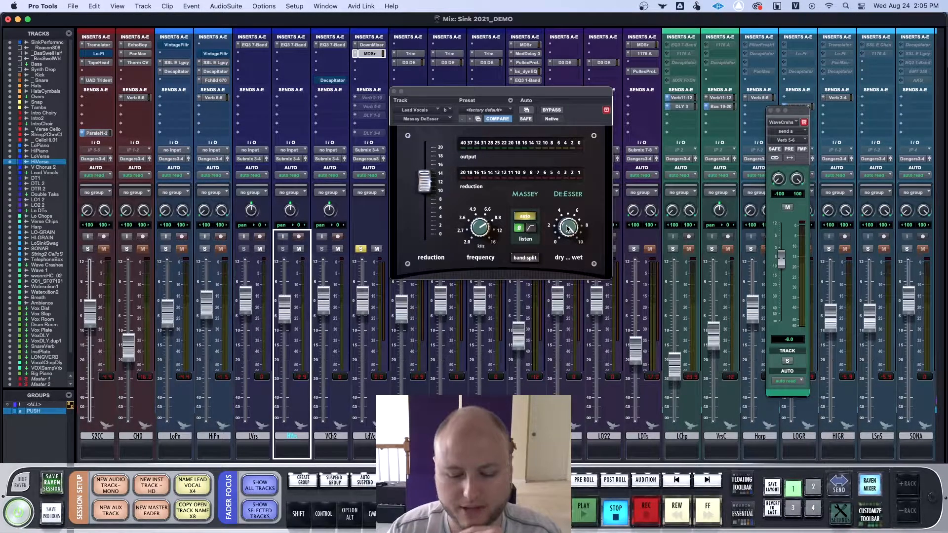
# Set the de-esser's dry/wet mix to about halfway, audition it, and close the plug-in window
pyautogui.moveTo(566, 226); pyautogui.dragTo(568, 260)
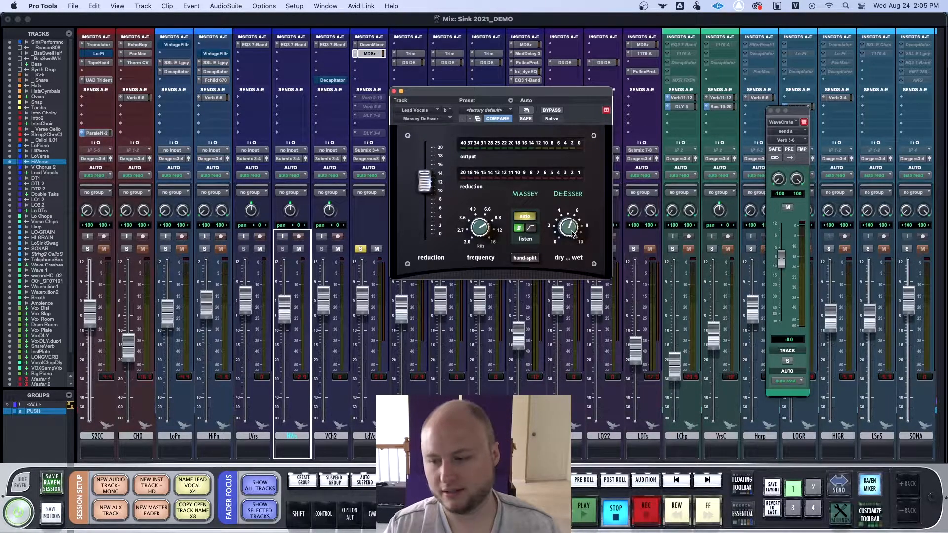
pyautogui.press('space')
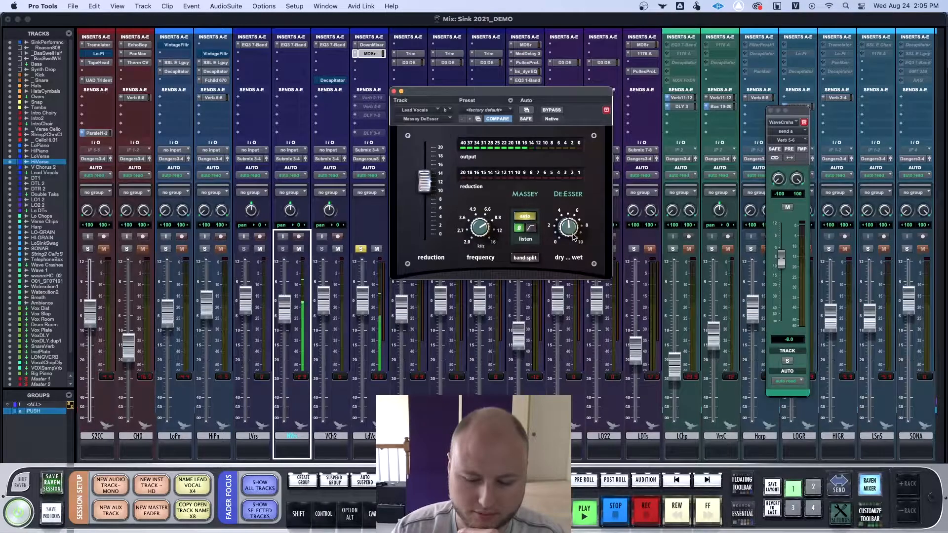
pyautogui.press('space')
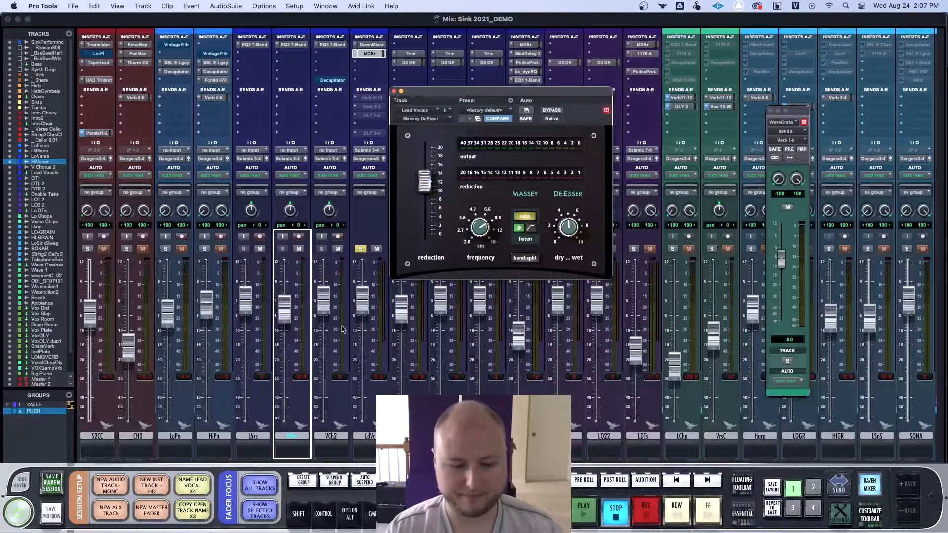
pyautogui.click(393, 92)
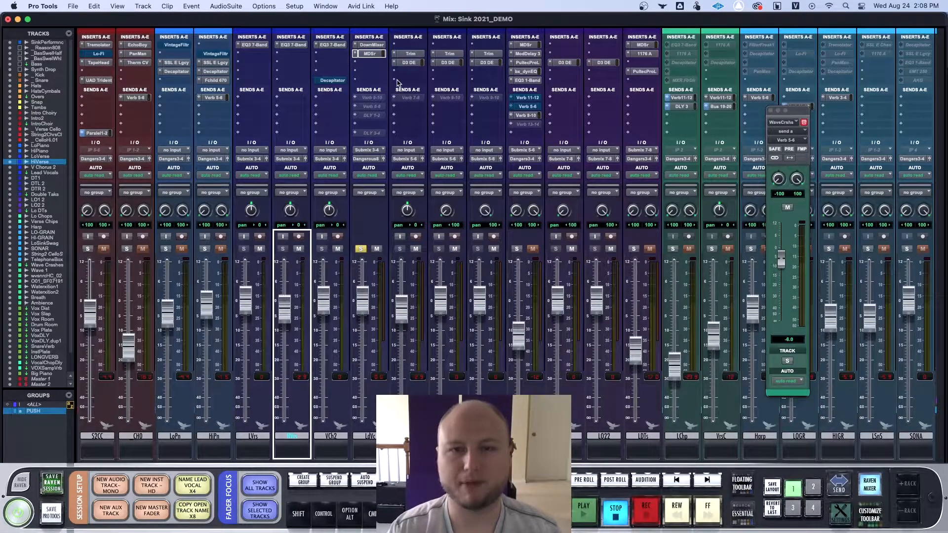
# Insert the UAD Pultec MEQ-5 (mono) equalizer after the de-esser on Lead Vocals and reposition its window
pyautogui.click(372, 63)
pyautogui.moveTo(419, 119)
pyautogui.moveTo(521, 122)
pyautogui.scroll(-10, 659, 266)
pyautogui.scroll(-8, 658, 267)
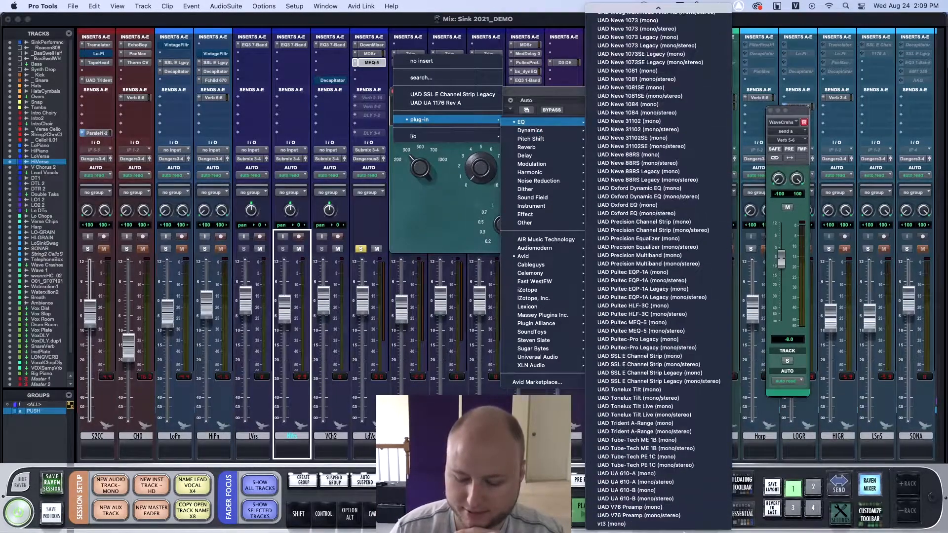
pyautogui.click(665, 324)
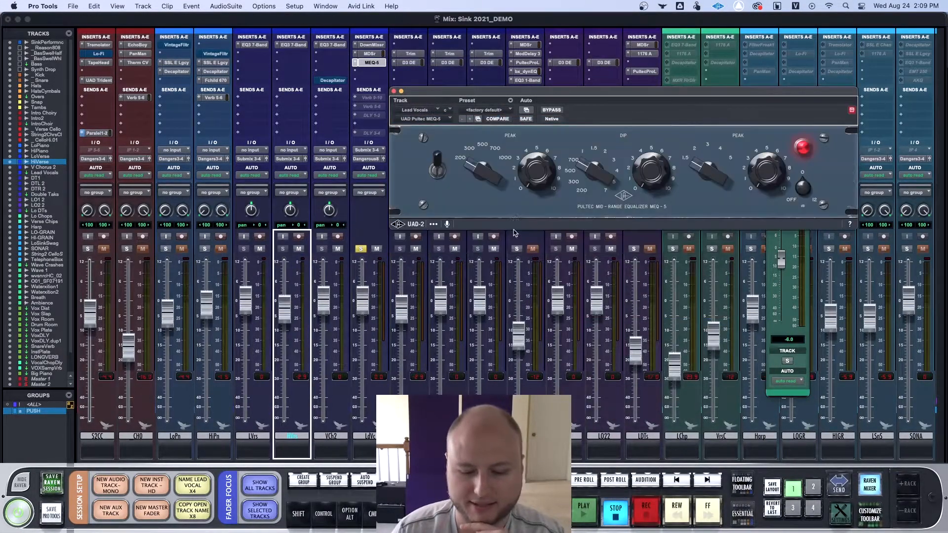
pyautogui.moveTo(586, 97); pyautogui.dragTo(489, 135)
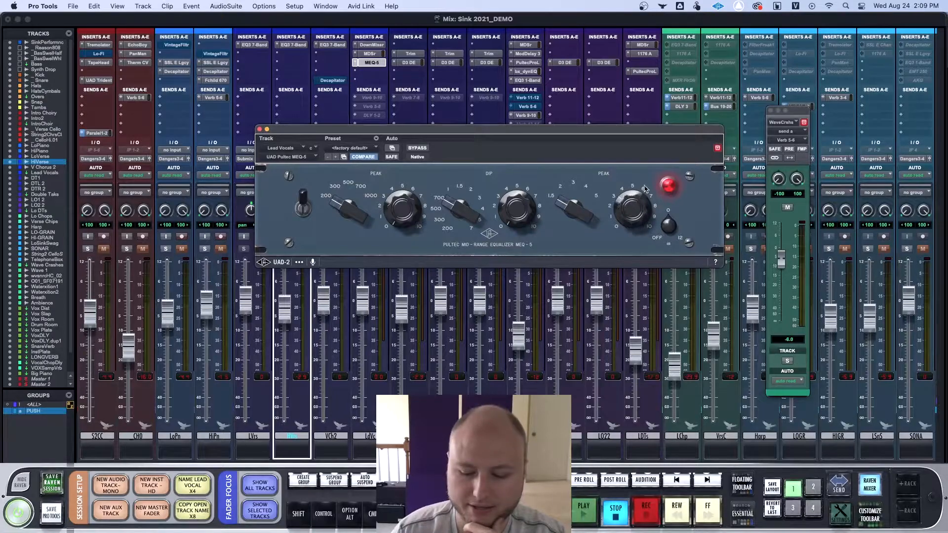
# Boost the upper peak band and sweep its frequency between 1.5 and 5 during playback, returning to 1.5
pyautogui.moveTo(647, 173); pyautogui.dragTo(652, 159)
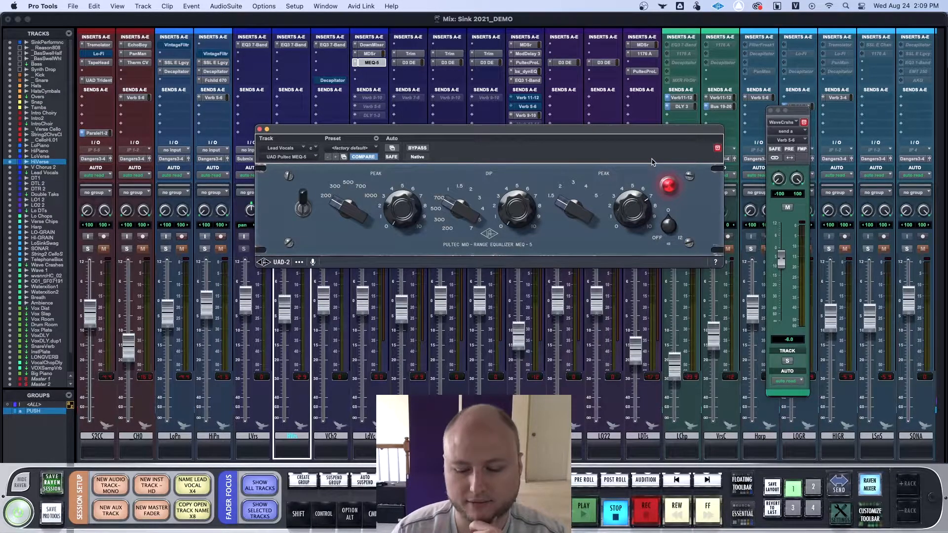
pyautogui.moveTo(572, 215); pyautogui.dragTo(578, 239)
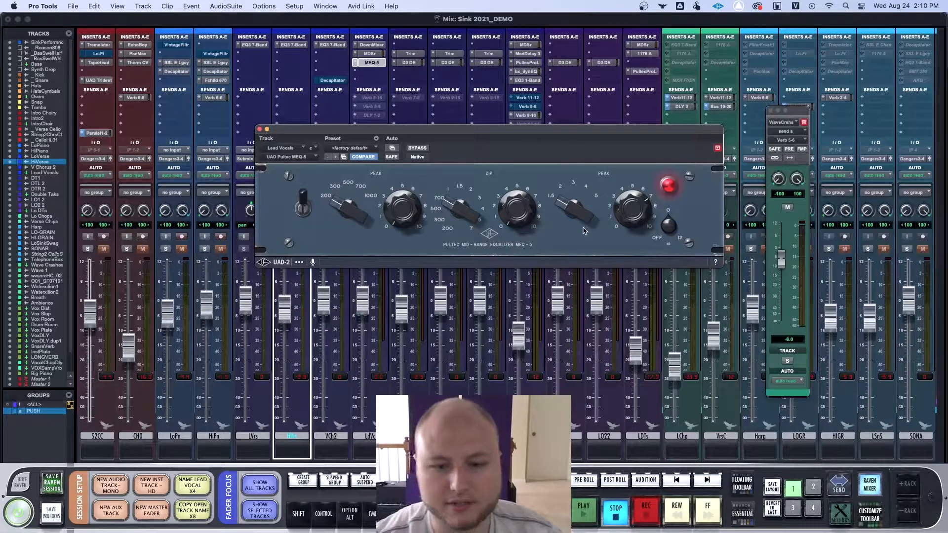
pyautogui.moveTo(485, 132)
pyautogui.mouseDown()
pyautogui.moveTo(489, 77)
pyautogui.moveTo(487, 130)
pyautogui.mouseUp()
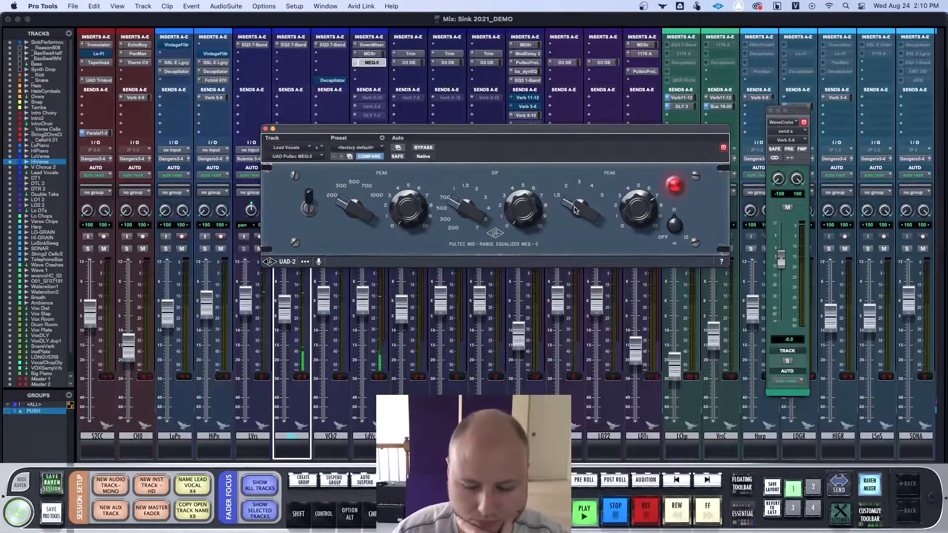
pyautogui.moveTo(573, 196); pyautogui.dragTo(577, 200)
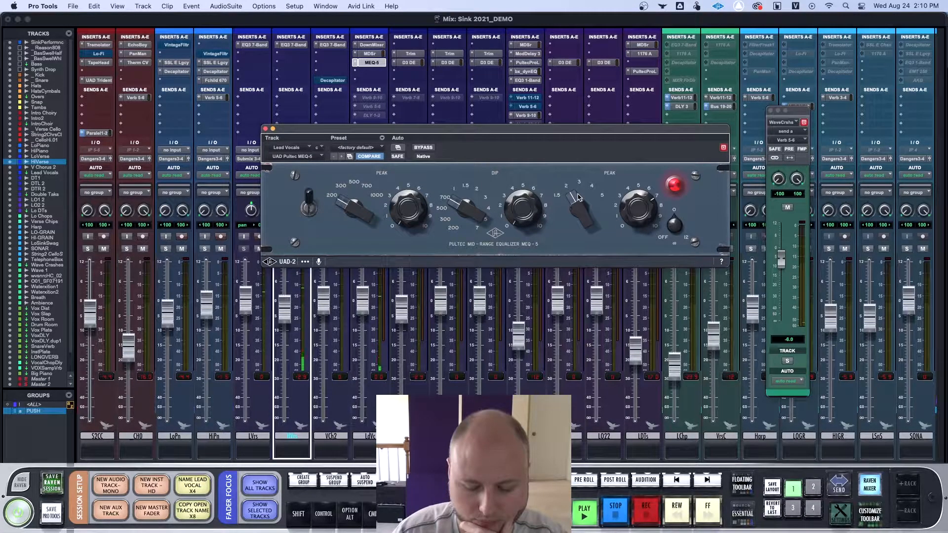
pyautogui.moveTo(579, 197)
pyautogui.mouseDown()
pyautogui.moveTo(581, 223)
pyautogui.moveTo(587, 200)
pyautogui.mouseUp()
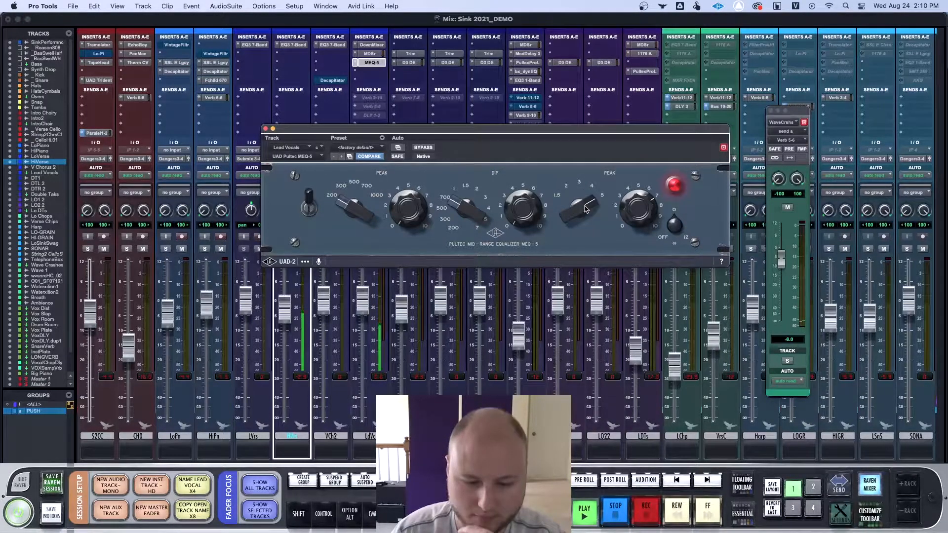
pyautogui.moveTo(582, 212); pyautogui.dragTo(573, 242)
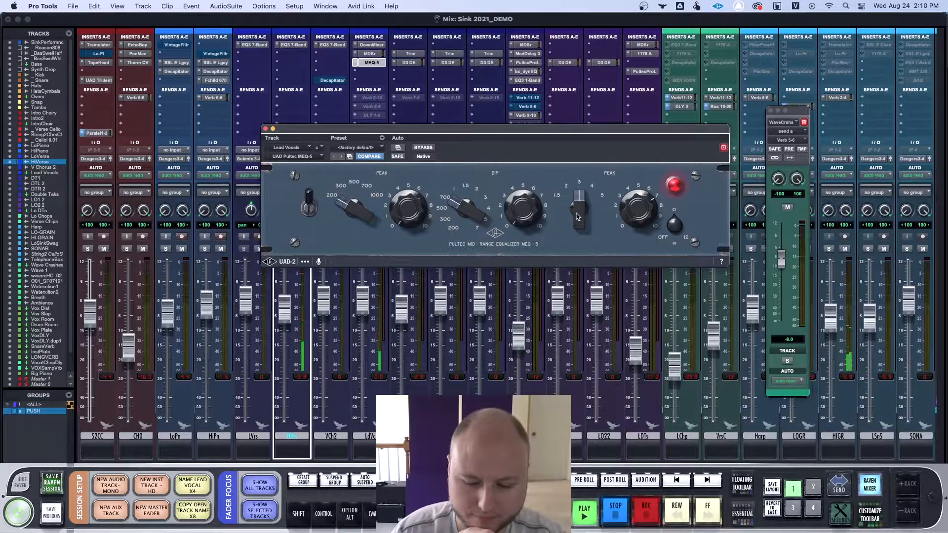
pyautogui.moveTo(577, 216); pyautogui.dragTo(579, 242)
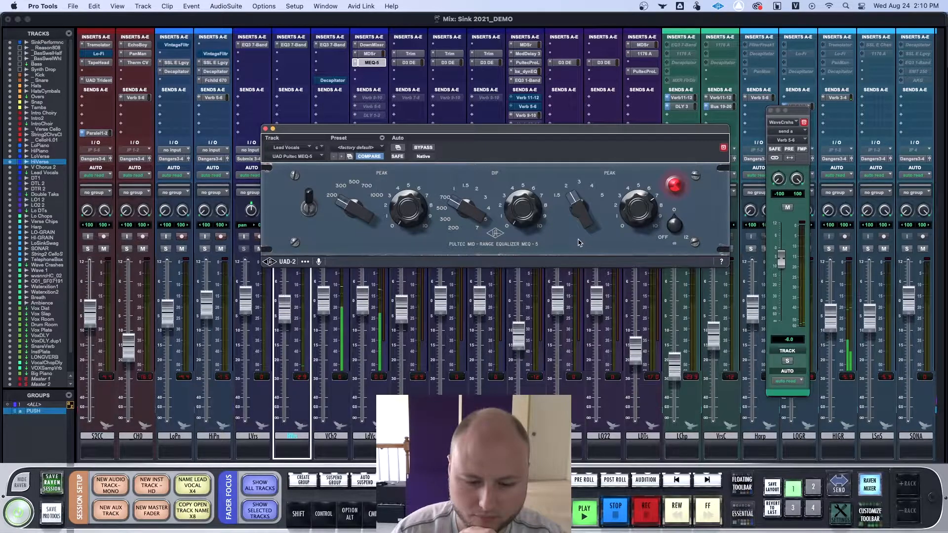
pyautogui.moveTo(579, 242); pyautogui.dragTo(582, 264)
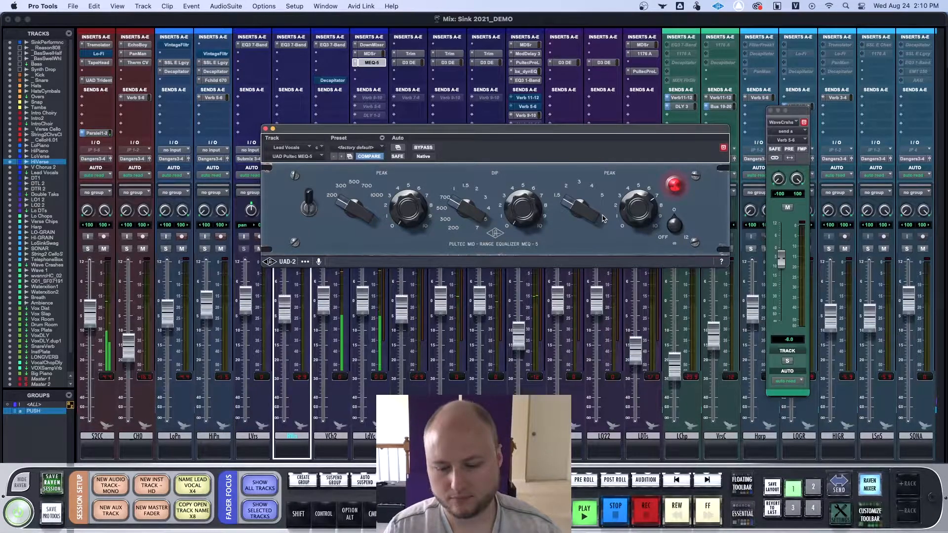
pyautogui.press('space')
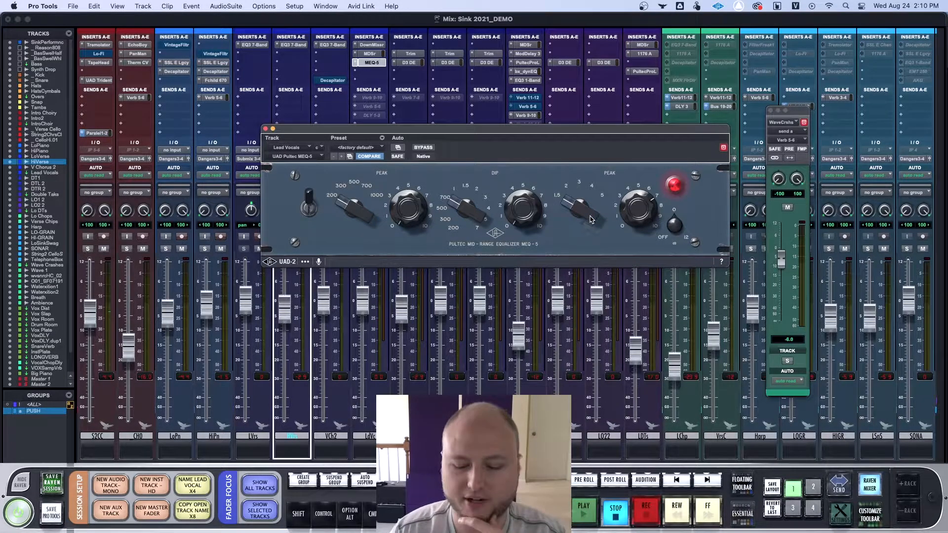
# Demonstrate the upper peak frequency positions with playback stopped, switching to 5, 2 and 4 and back to 1.5
pyautogui.moveTo(575, 212); pyautogui.dragTo(575, 209)
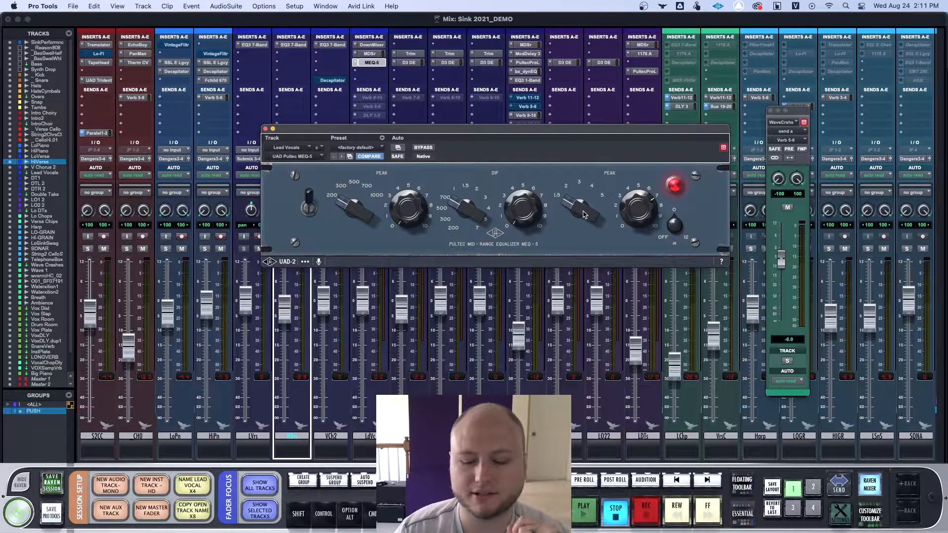
pyautogui.moveTo(586, 209); pyautogui.dragTo(621, 152)
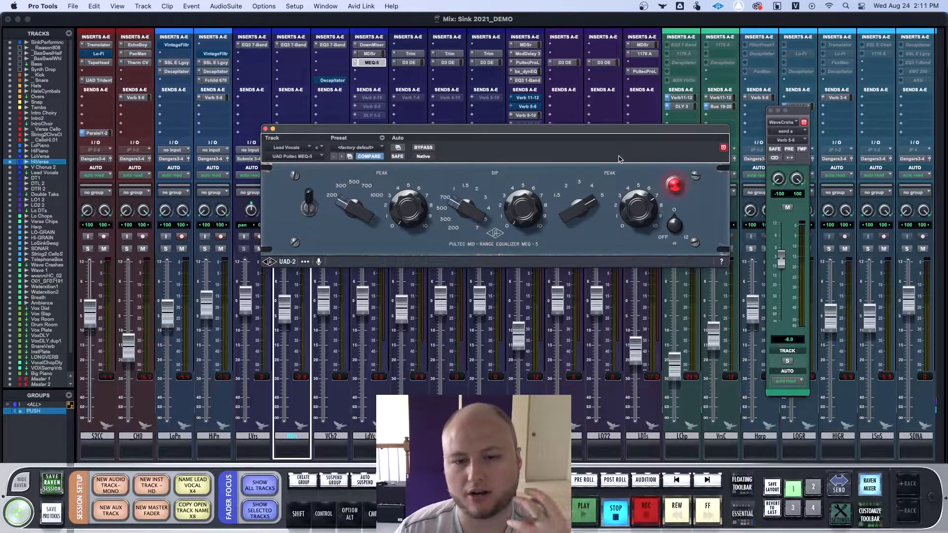
pyautogui.moveTo(578, 210)
pyautogui.mouseDown()
pyautogui.moveTo(572, 250)
pyautogui.moveTo(573, 204)
pyautogui.mouseUp()
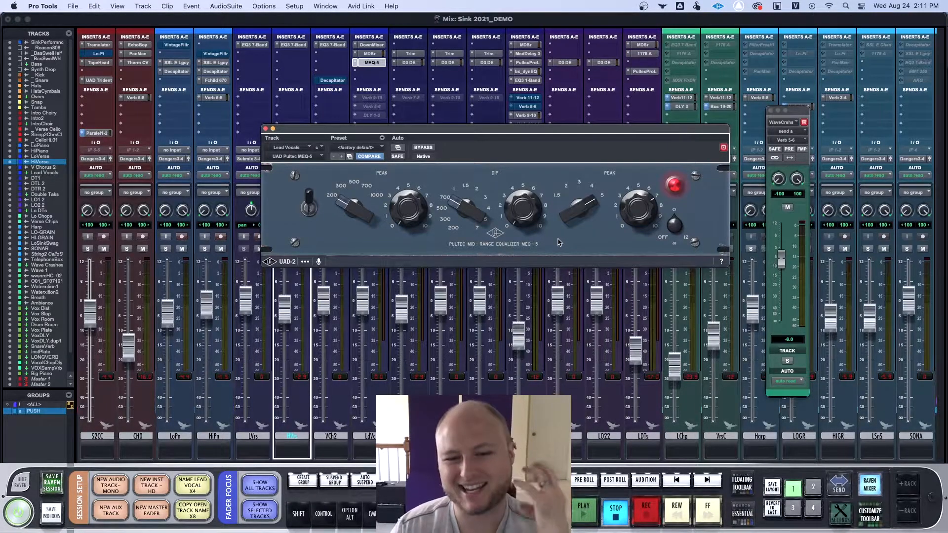
pyautogui.moveTo(569, 218); pyautogui.dragTo(579, 293)
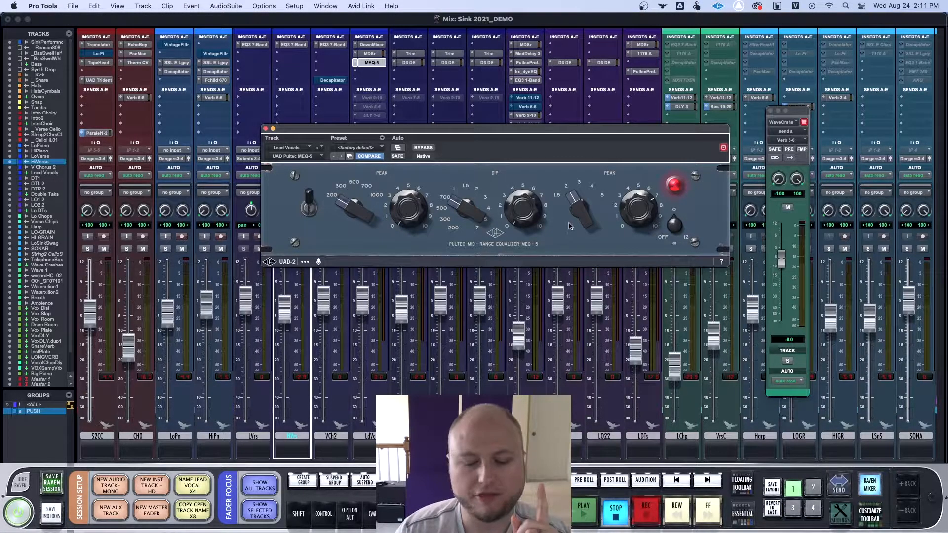
pyautogui.moveTo(577, 218); pyautogui.dragTo(578, 209)
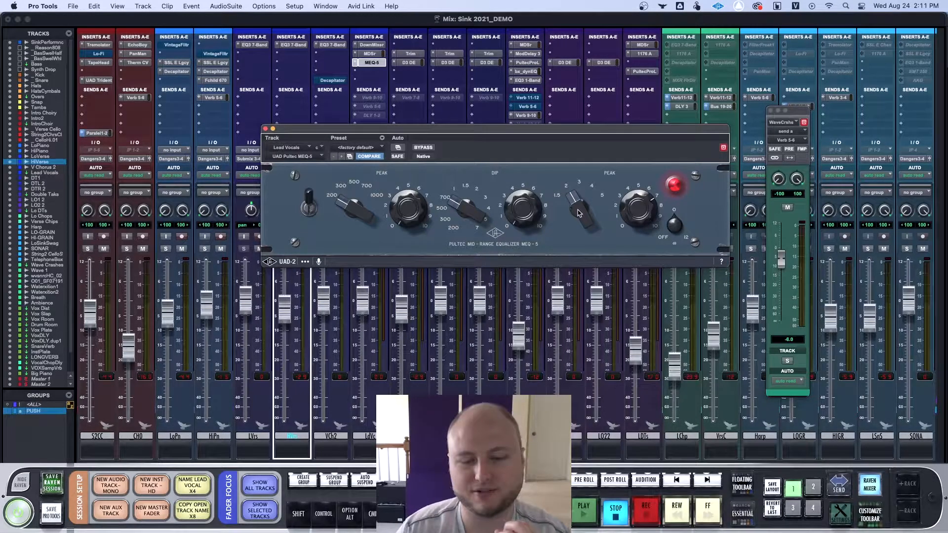
pyautogui.moveTo(581, 213); pyautogui.dragTo(579, 220)
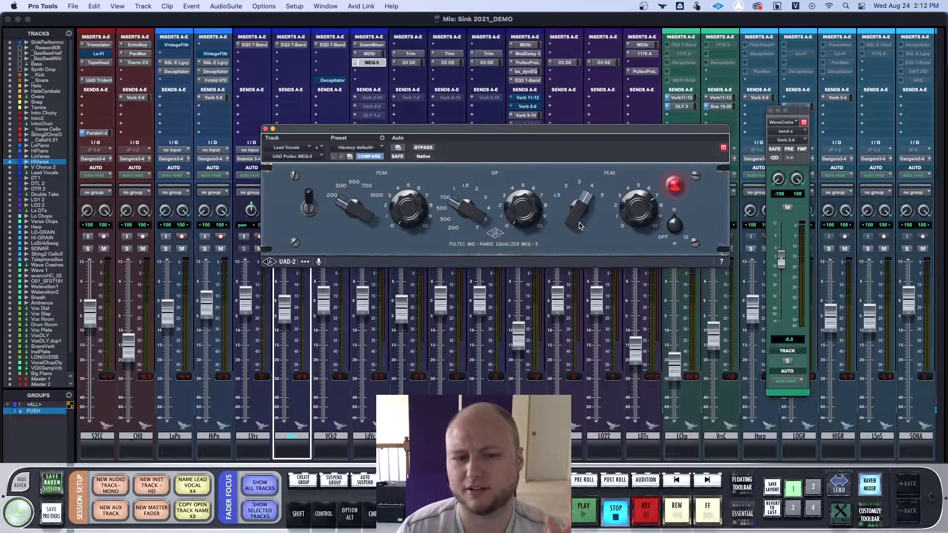
pyautogui.moveTo(584, 214); pyautogui.dragTo(575, 261)
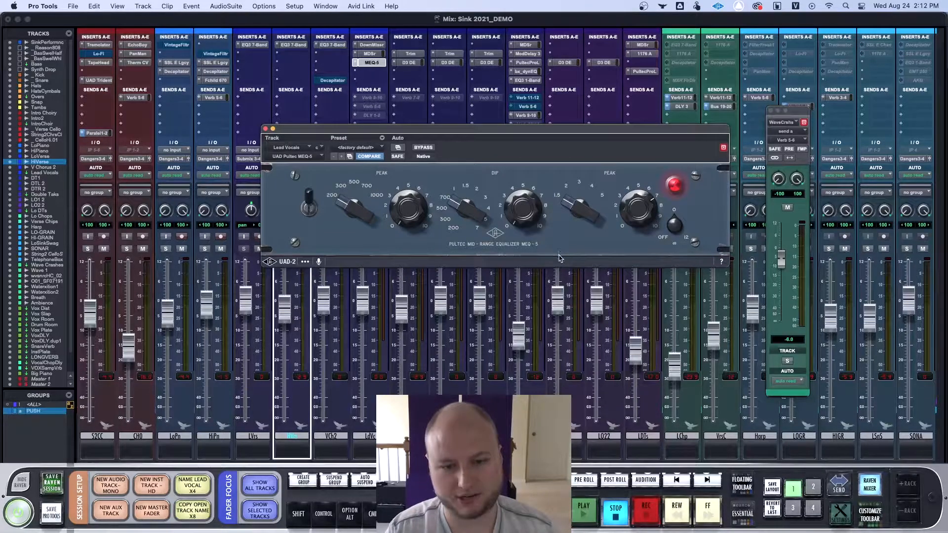
# Compare the upper peak frequency at 2 and 1.5 during playback, settling on 1.5
pyautogui.press('space')
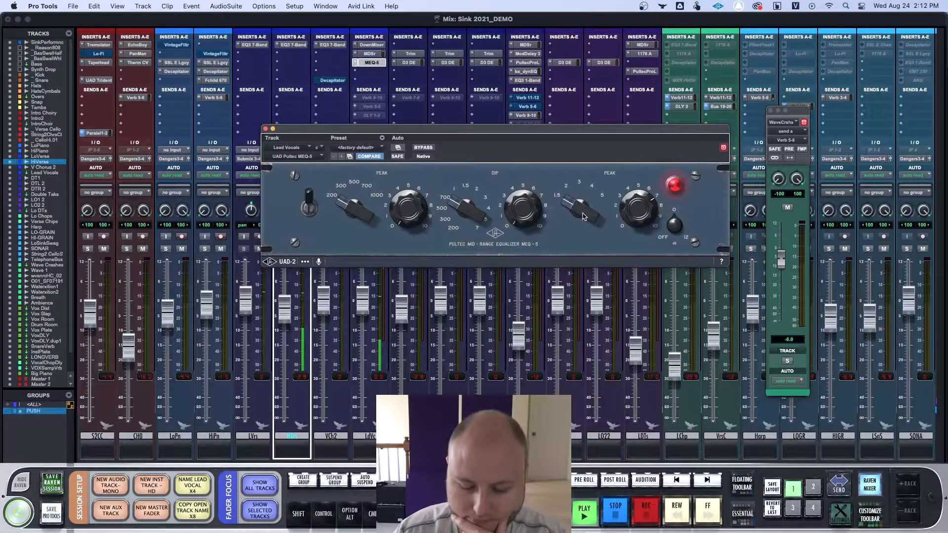
pyautogui.moveTo(584, 217); pyautogui.dragTo(584, 201)
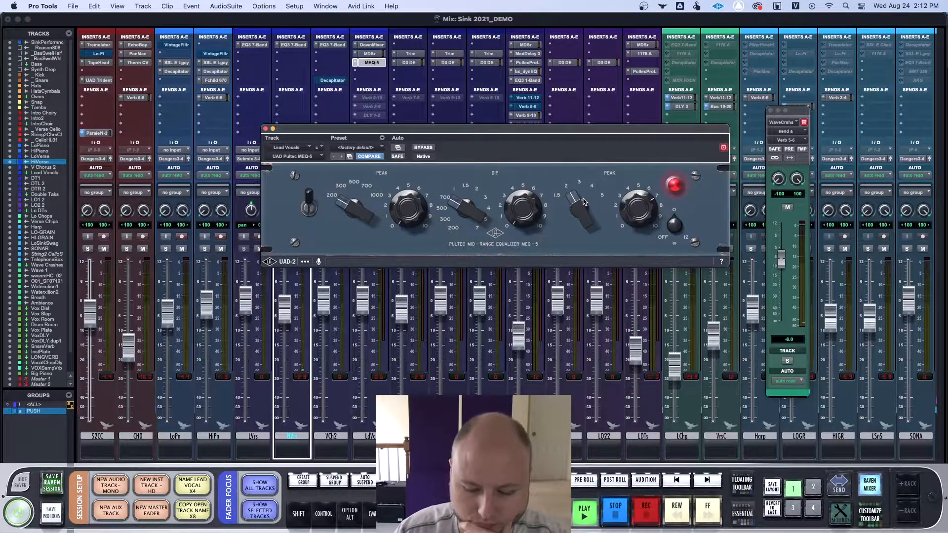
pyautogui.moveTo(584, 201); pyautogui.dragTo(576, 226)
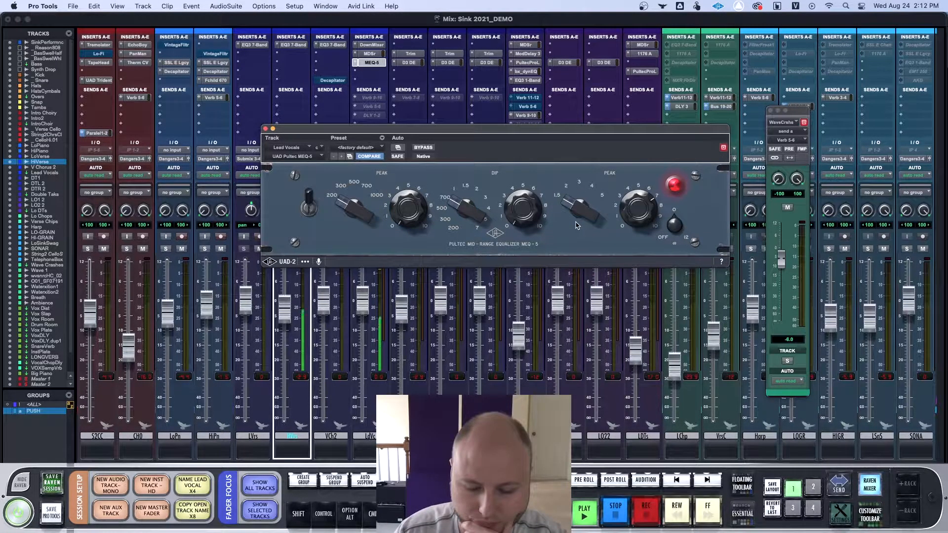
pyautogui.press('space')
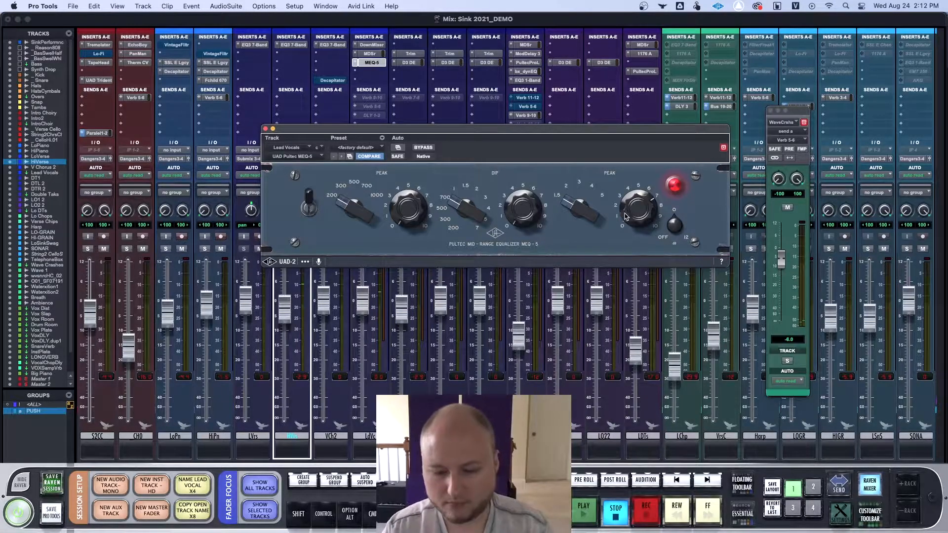
# Reset the upper peak band's boost to 0 and bring it back up slightly
pyautogui.moveTo(626, 224); pyautogui.dragTo(625, 282)
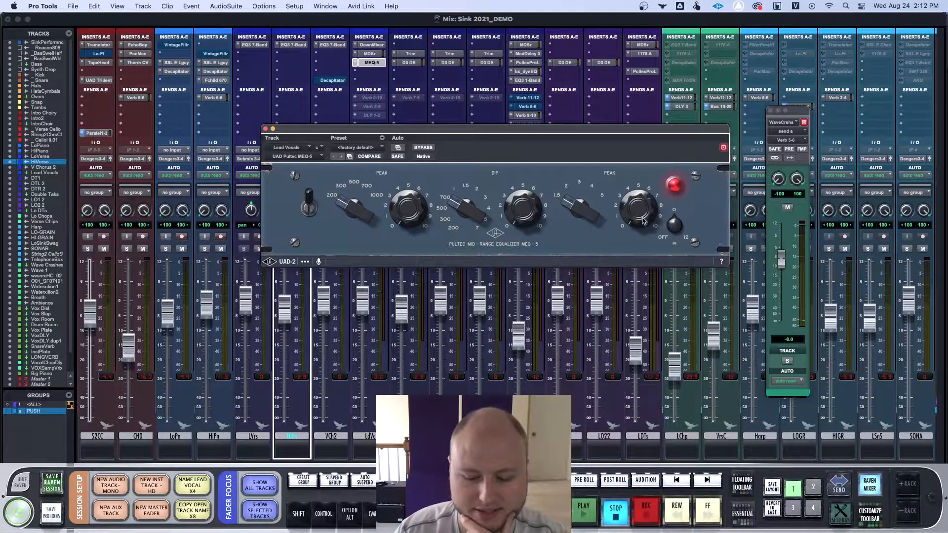
pyautogui.moveTo(636, 203); pyautogui.dragTo(640, 198)
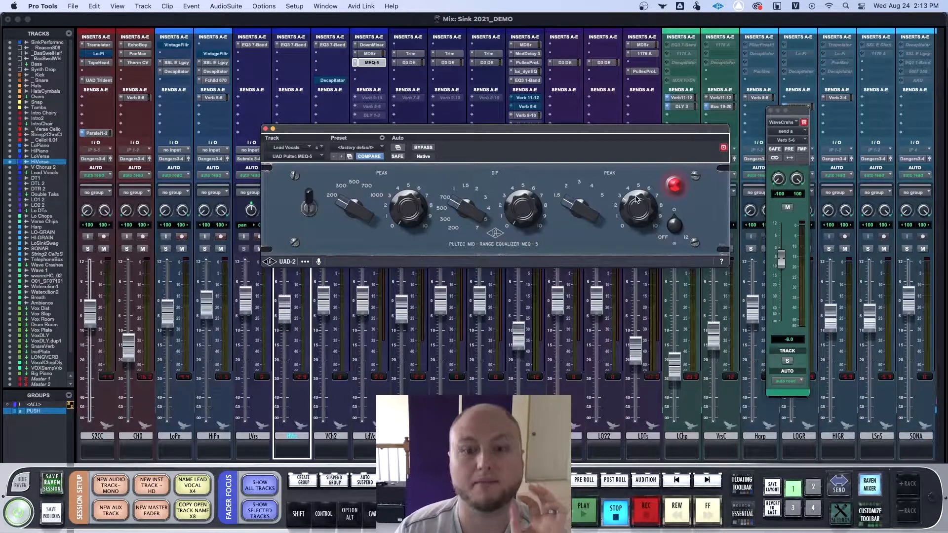
# Audition the lower peak band's frequency and boost settings during playback, and stop the transport
pyautogui.moveTo(359, 208)
pyautogui.mouseDown()
pyautogui.moveTo(363, 197)
pyautogui.moveTo(347, 218)
pyautogui.mouseUp()
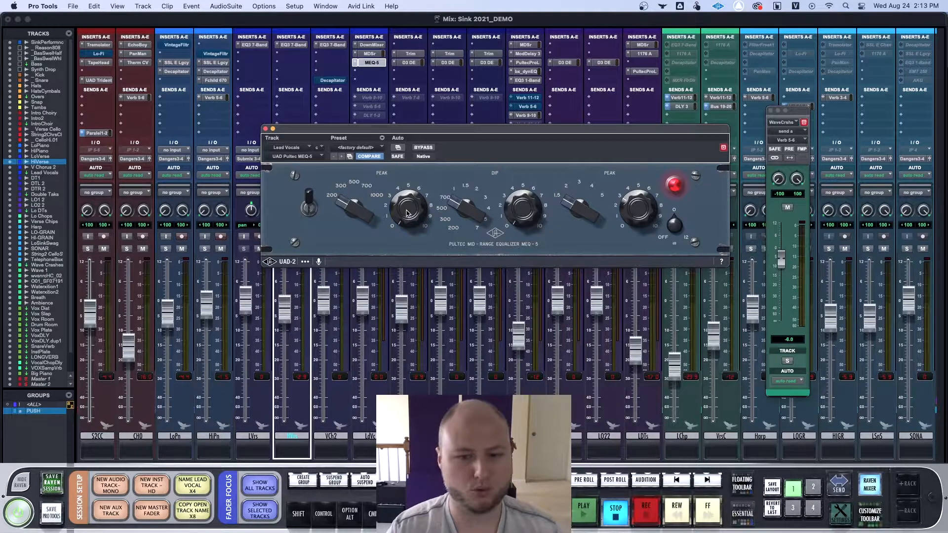
pyautogui.press('space')
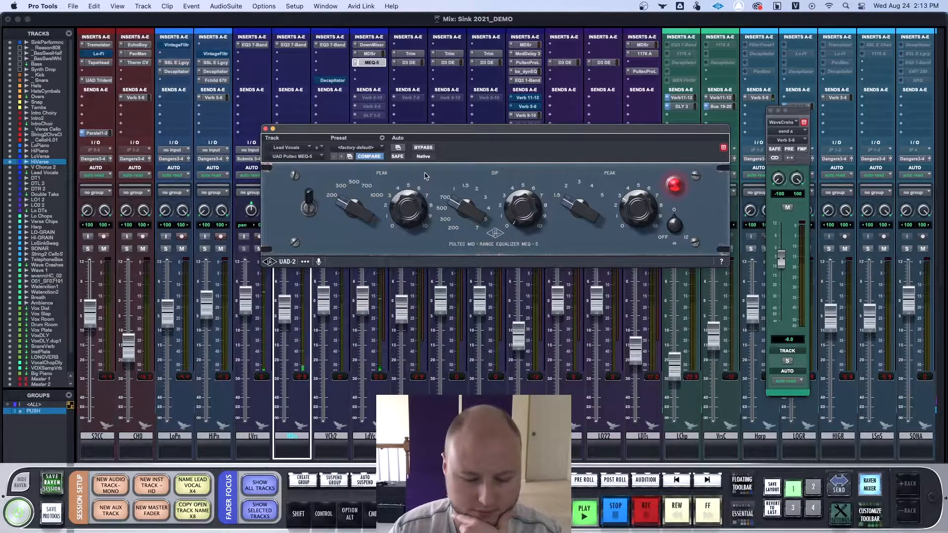
pyautogui.moveTo(360, 208); pyautogui.dragTo(348, 246)
pyautogui.moveTo(408, 208); pyautogui.dragTo(394, 259)
pyautogui.moveTo(398, 222); pyautogui.dragTo(402, 218)
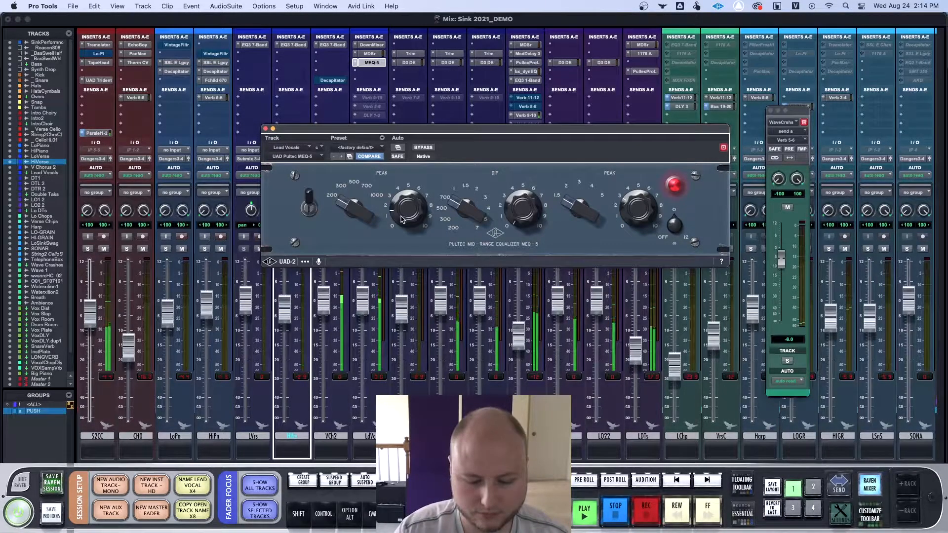
pyautogui.press('space')
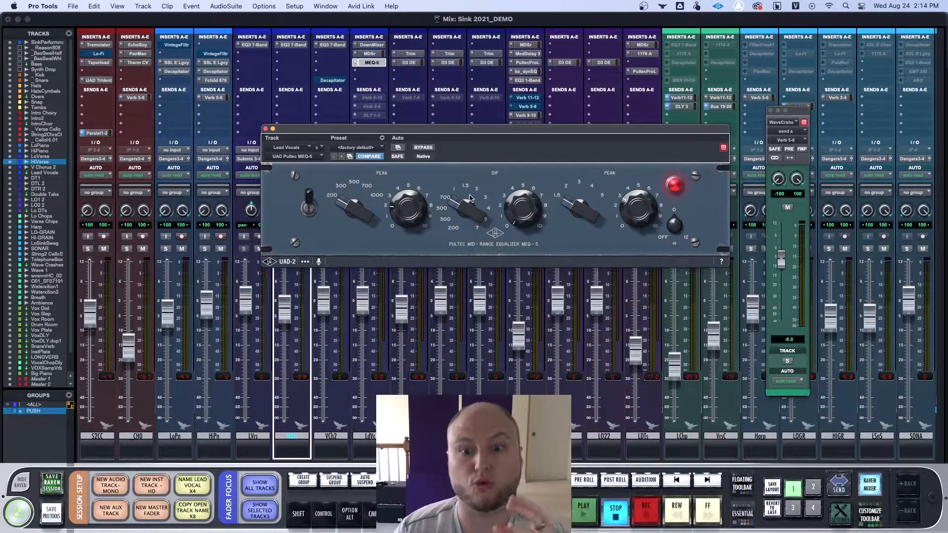
# Set the dip band's frequency to 500 and then 300, adjusting its dip amount while auditioning the lead vocal
pyautogui.moveTo(470, 199); pyautogui.dragTo(465, 224)
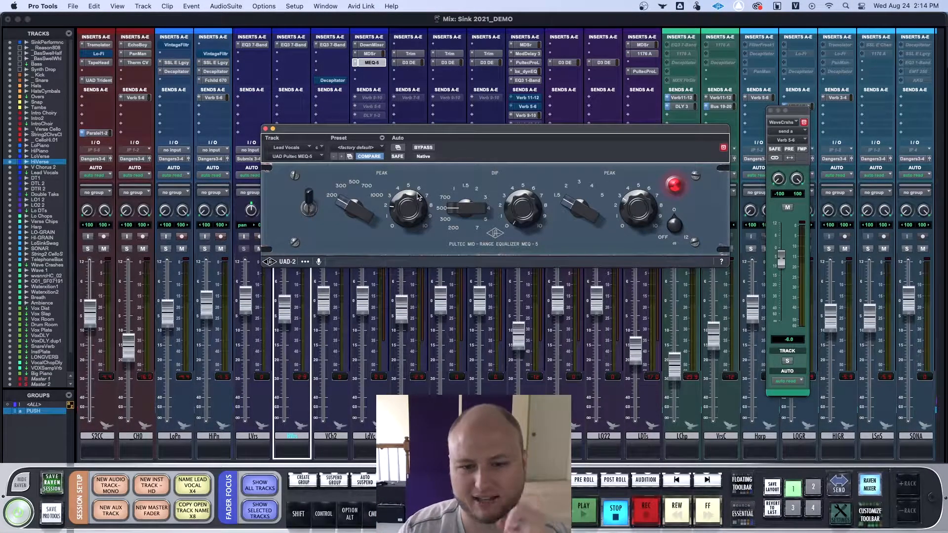
pyautogui.press('space')
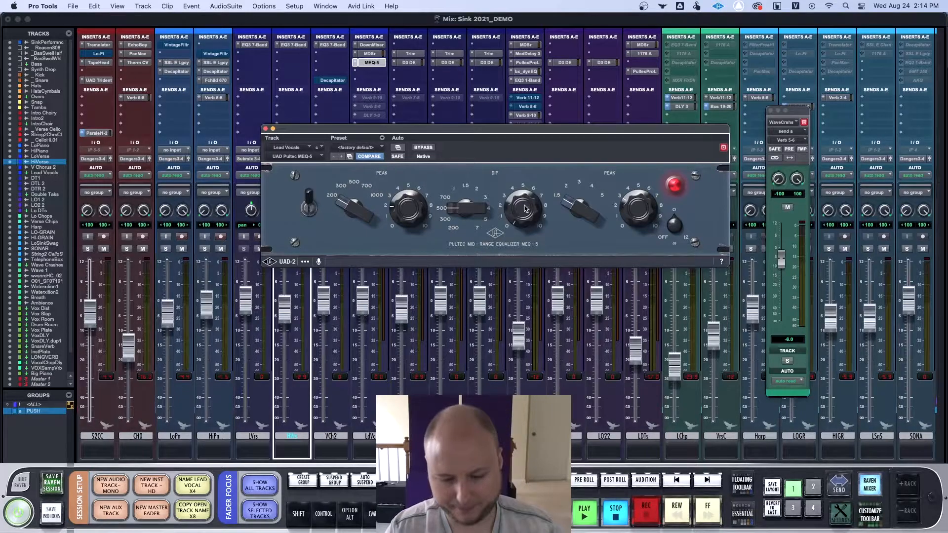
pyautogui.moveTo(518, 205); pyautogui.dragTo(520, 197)
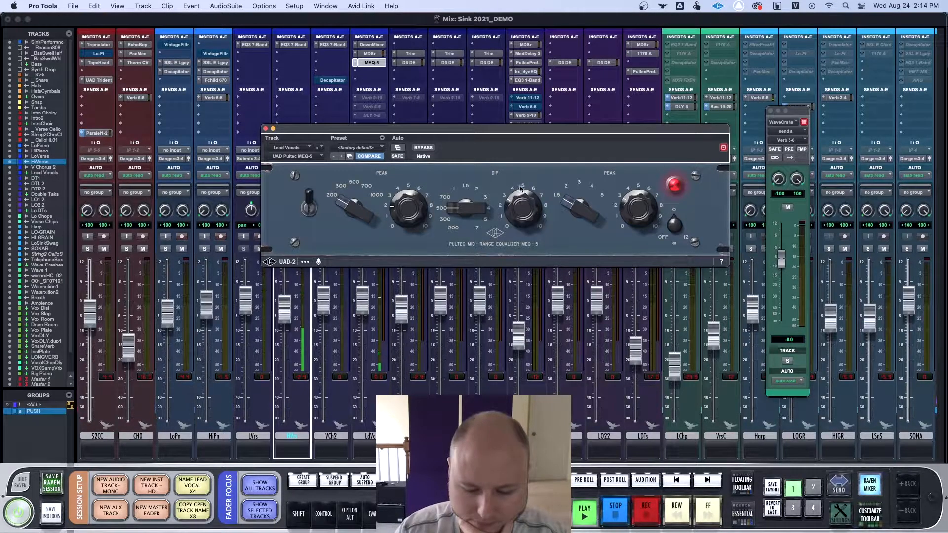
pyautogui.moveTo(463, 205); pyautogui.dragTo(460, 214)
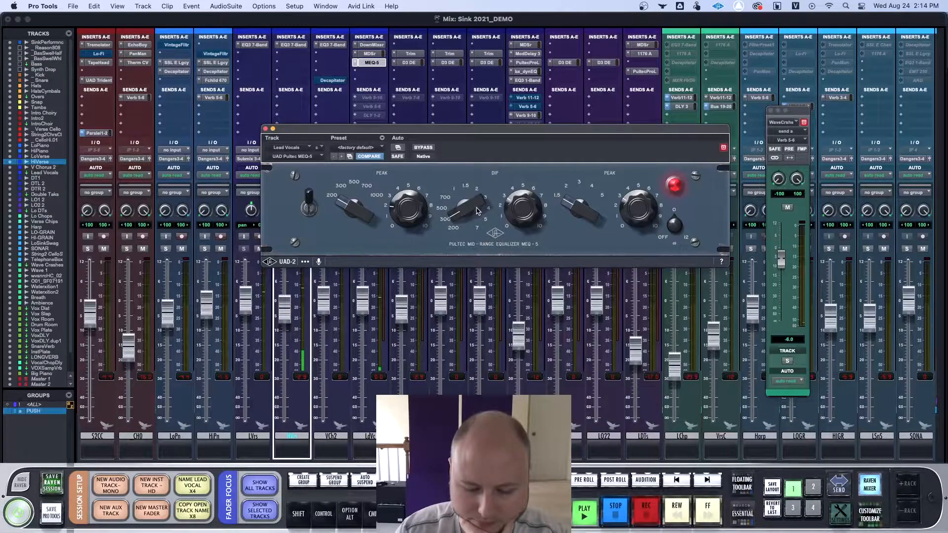
pyautogui.moveTo(518, 200); pyautogui.dragTo(516, 209)
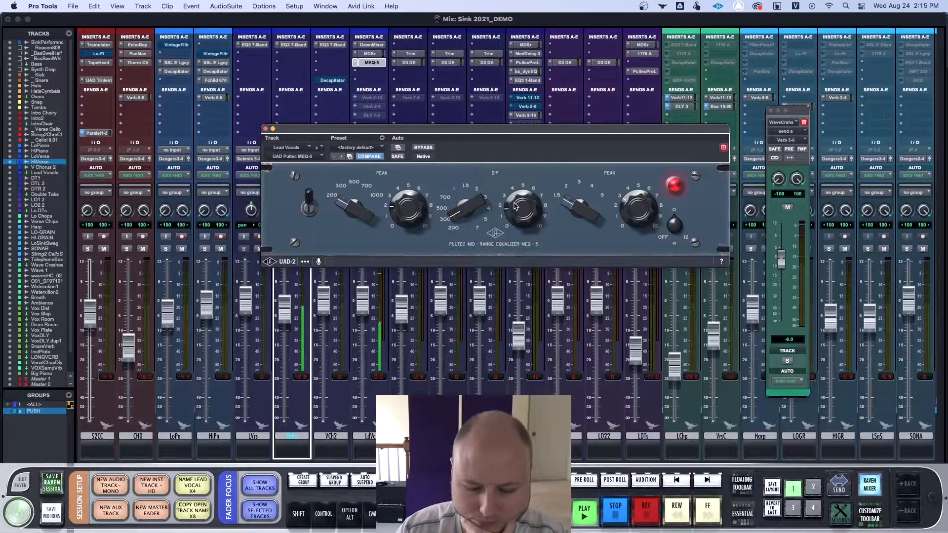
pyautogui.moveTo(462, 212)
pyautogui.mouseDown()
pyautogui.moveTo(460, 221)
pyautogui.moveTo(464, 203)
pyautogui.moveTo(455, 215)
pyautogui.mouseUp()
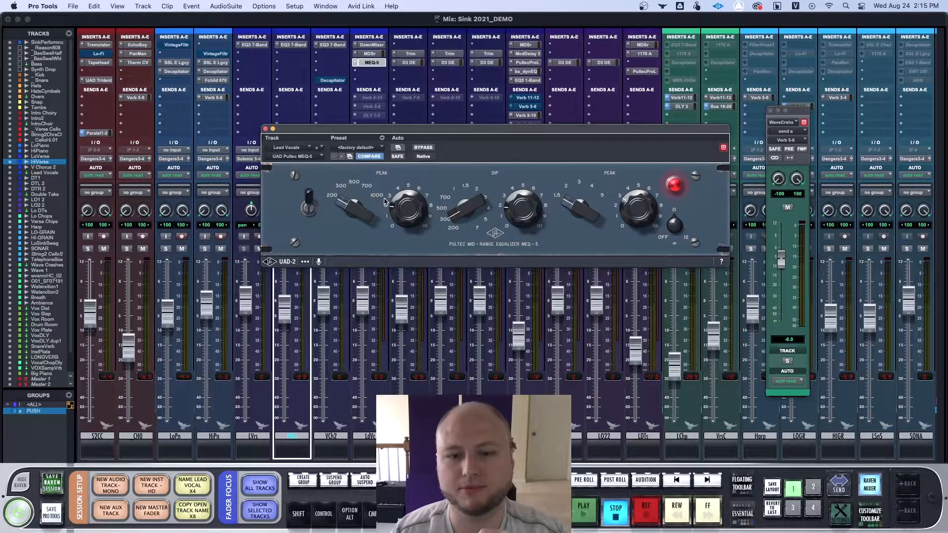
# Insert UAD Pultec EQP-1A (mono) below the MEQ-5 on the Lead Vocals track and set its attenuation selector to 20
pyautogui.click(373, 63)
pyautogui.click(375, 72)
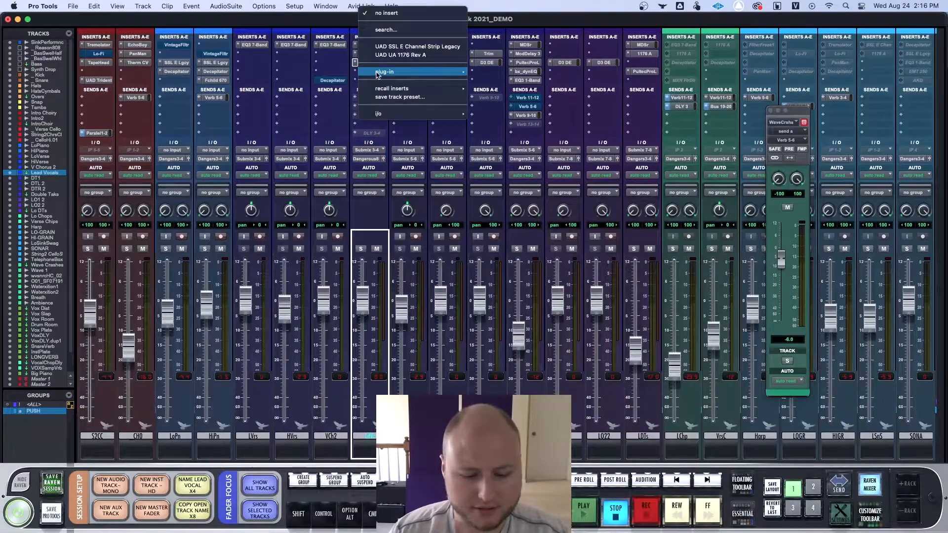
pyautogui.moveTo(451, 73)
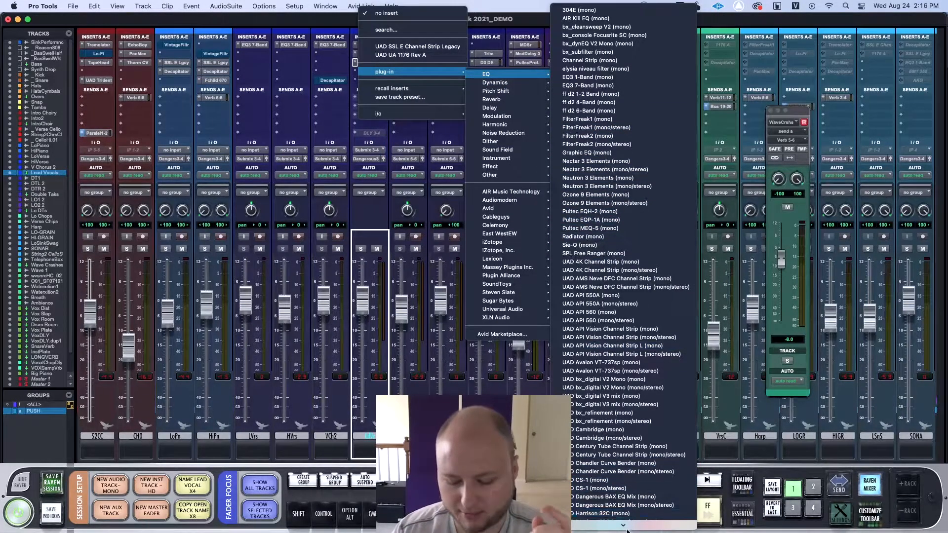
pyautogui.moveTo(624, 526)
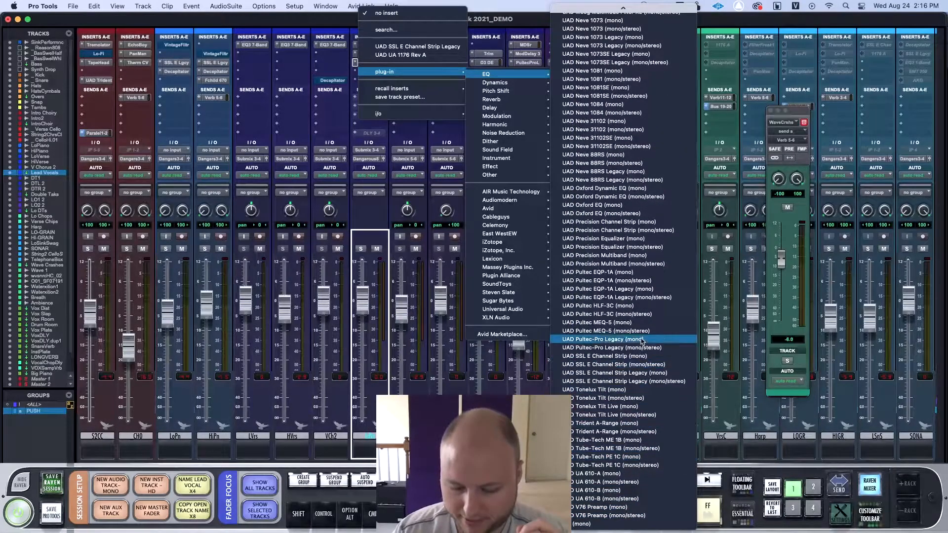
pyautogui.click(623, 271)
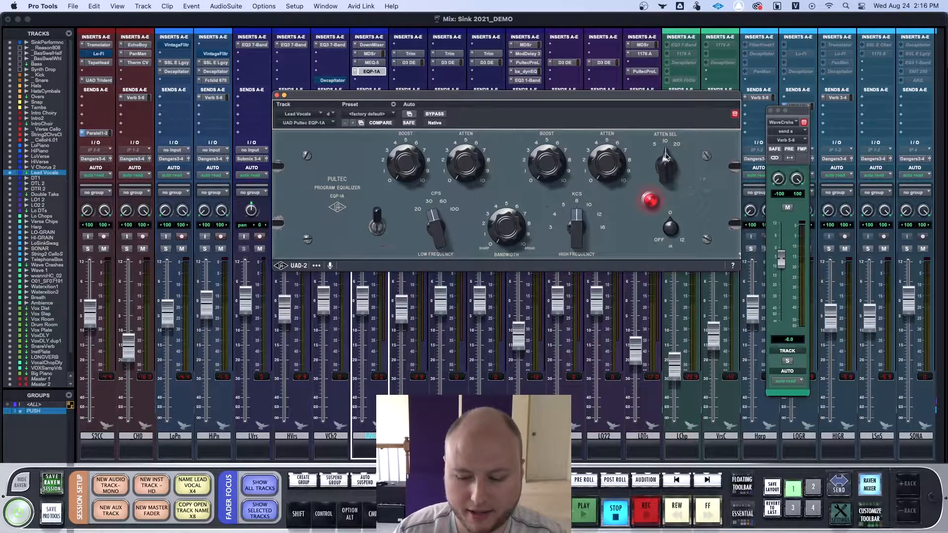
pyautogui.moveTo(666, 168); pyautogui.dragTo(668, 159)
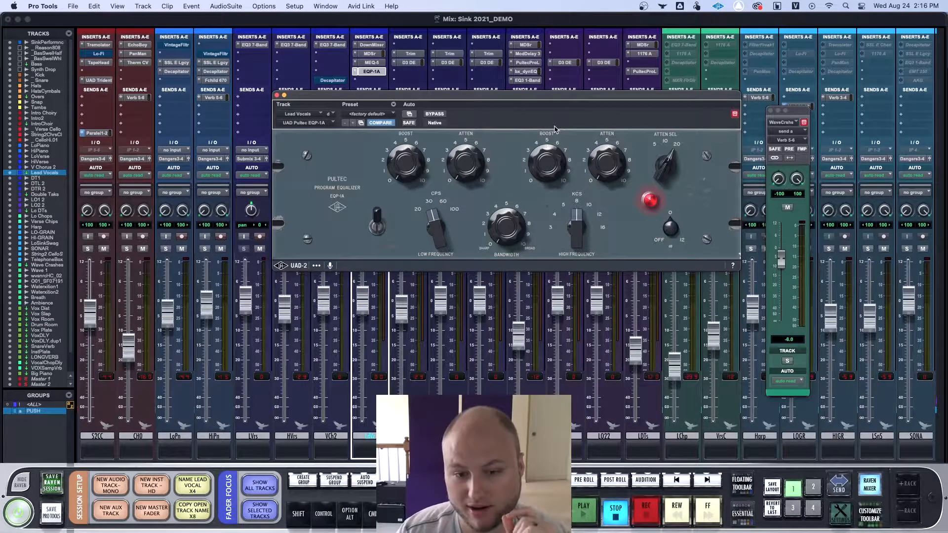
# Step the EQP-1A's high frequency through 16, 12 and 10, and audition 8 and 5 during playback, settling on 10
pyautogui.moveTo(583, 242); pyautogui.dragTo(593, 157)
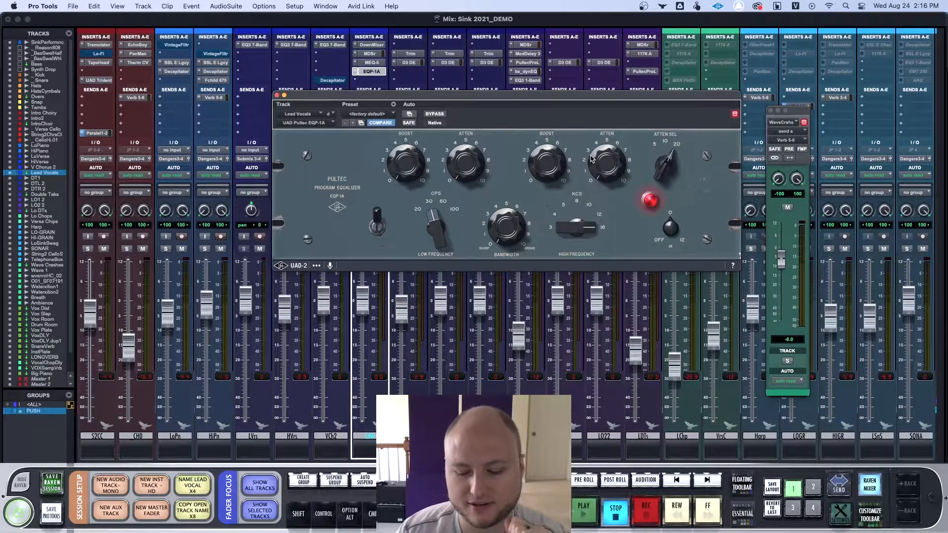
pyautogui.moveTo(567, 223); pyautogui.dragTo(567, 238)
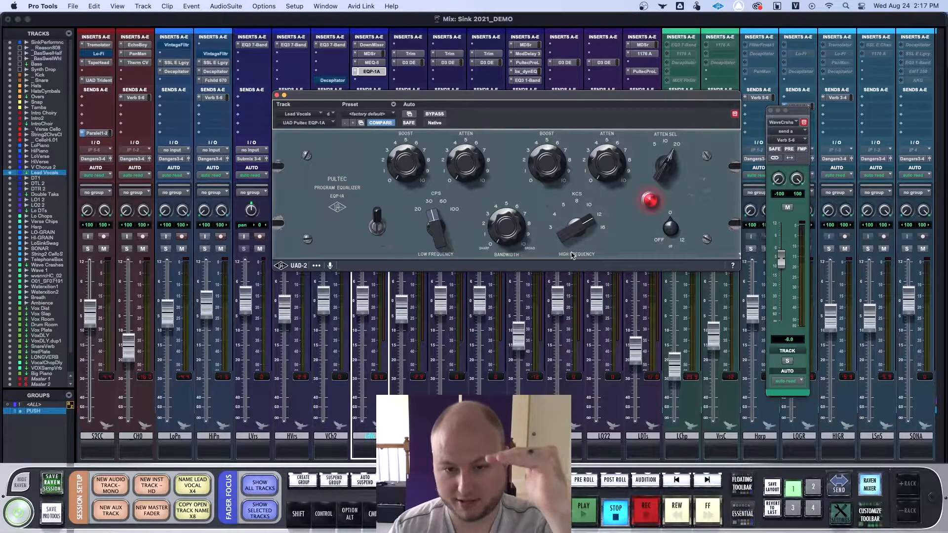
pyautogui.moveTo(573, 255)
pyautogui.mouseDown()
pyautogui.moveTo(574, 268)
pyautogui.moveTo(571, 237)
pyautogui.mouseUp()
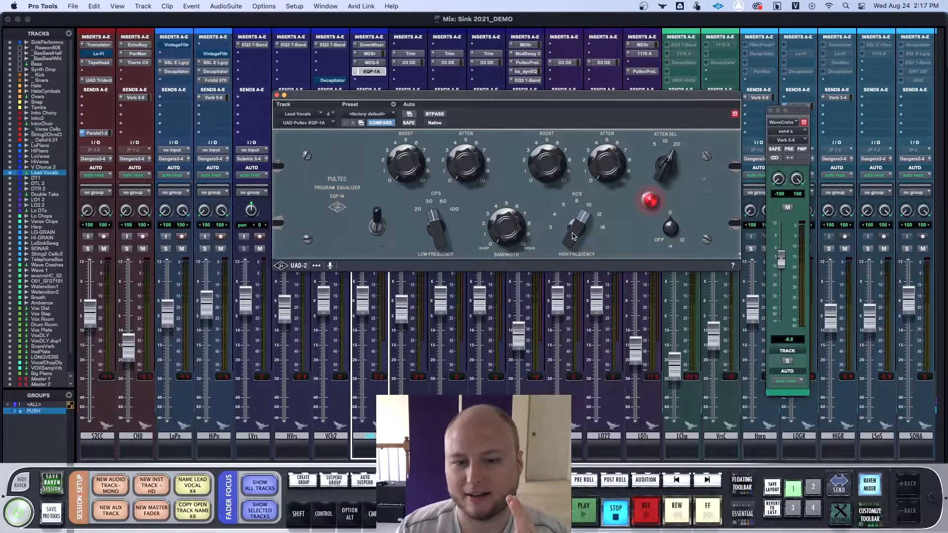
pyautogui.moveTo(573, 236); pyautogui.dragTo(572, 277)
pyautogui.press('space')
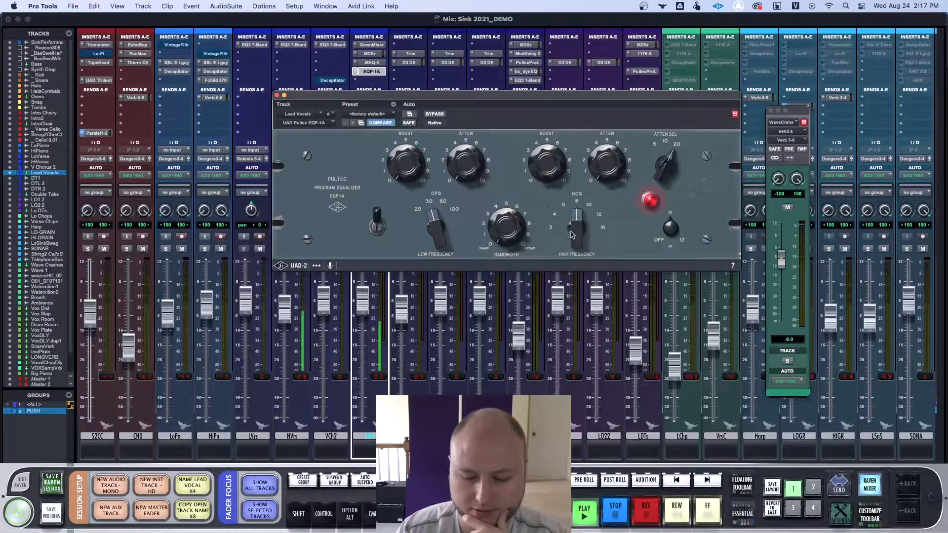
pyautogui.moveTo(572, 234); pyautogui.dragTo(577, 235)
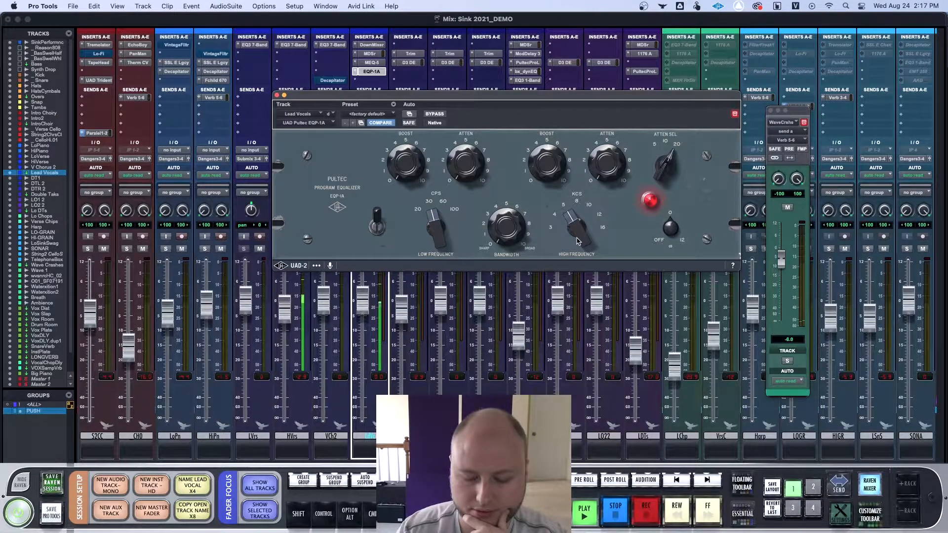
pyautogui.moveTo(578, 241); pyautogui.dragTo(581, 230)
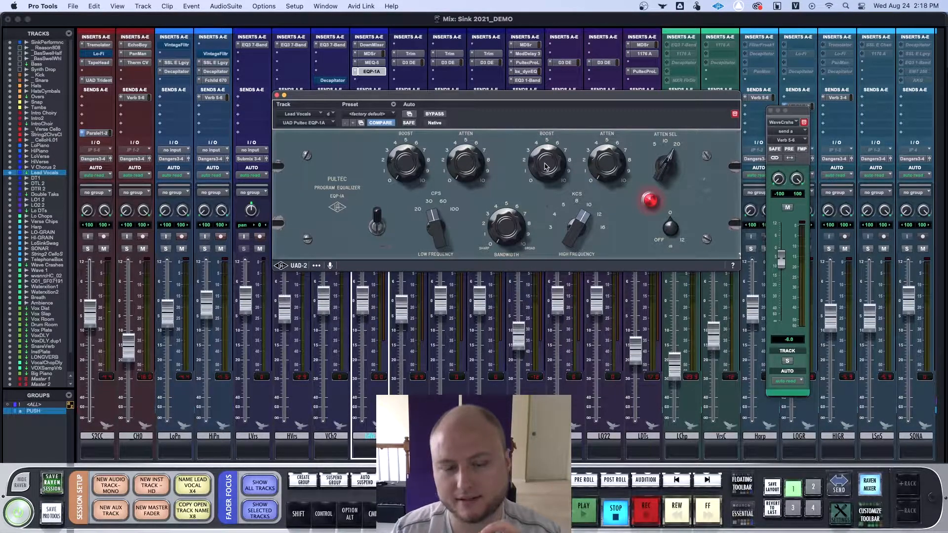
# Switch between the MEQ-5 and EQP-1A windows on Lead Vocals to review both equalizers
pyautogui.click(383, 71)
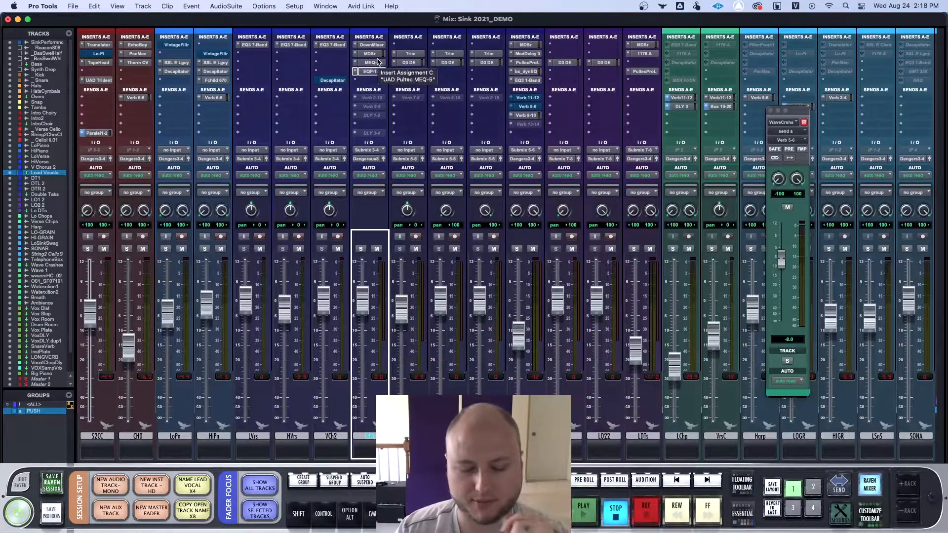
pyautogui.click(380, 63)
pyautogui.click(381, 72)
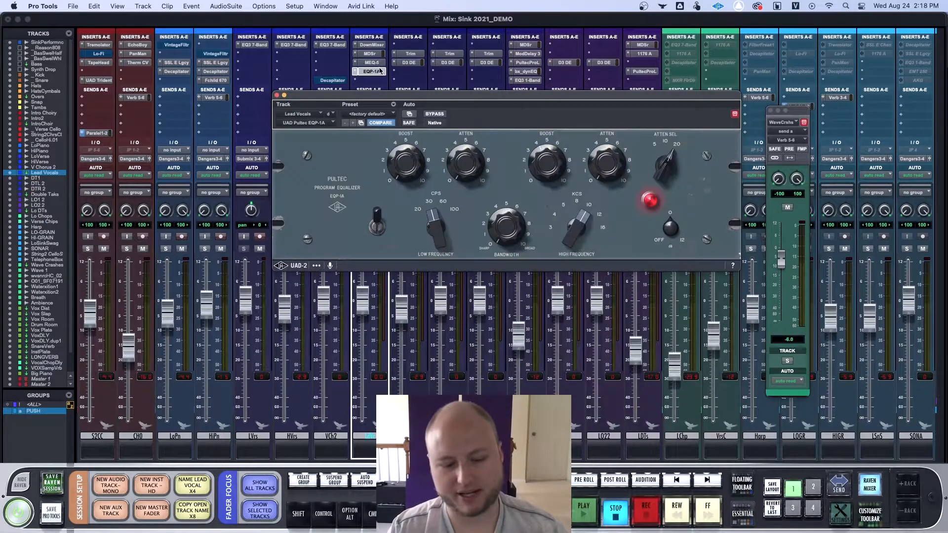
pyautogui.moveTo(565, 215); pyautogui.dragTo(523, 228)
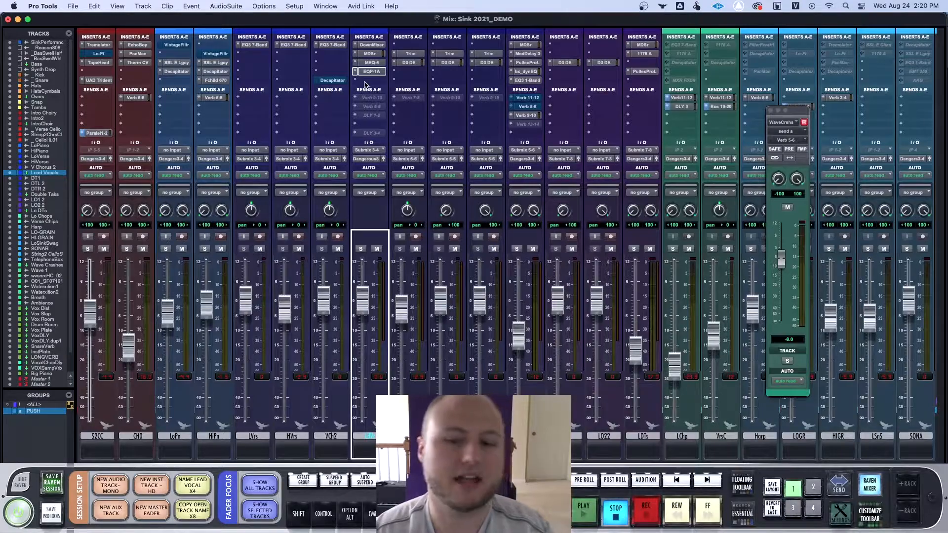
# Insert UAD UA 1176 Rev A below the EQP-1A on Lead Vocals and try its attack and release controls
pyautogui.click(369, 81)
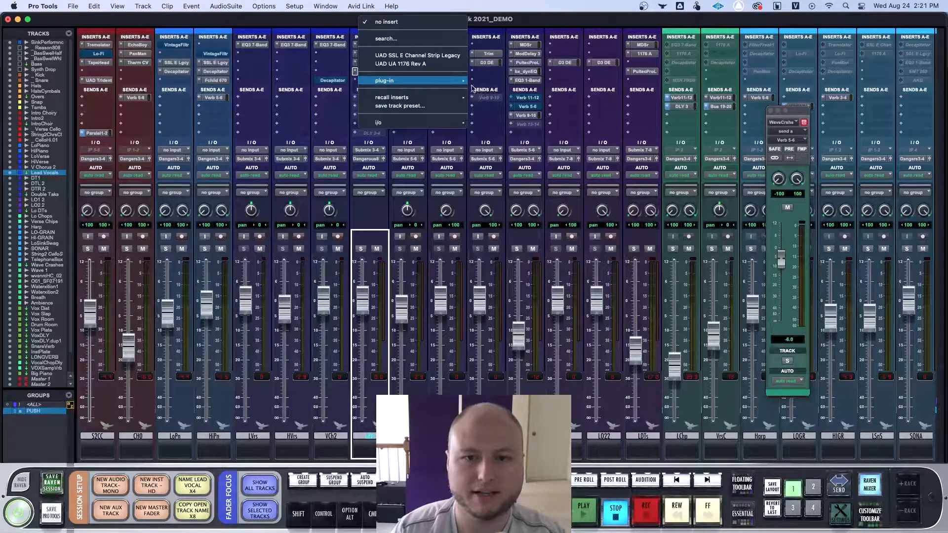
pyautogui.click(448, 65)
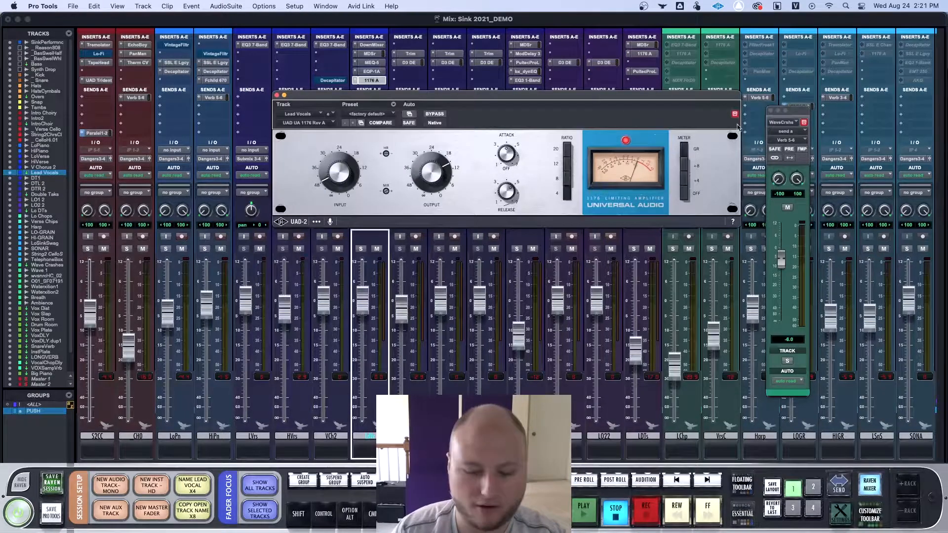
pyautogui.moveTo(585, 99); pyautogui.dragTo(566, 145)
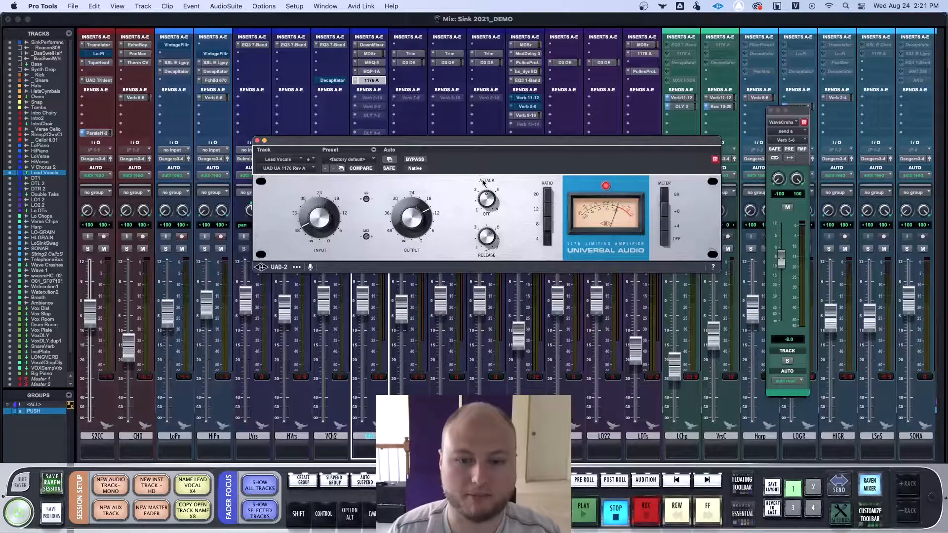
pyautogui.moveTo(489, 194); pyautogui.dragTo(484, 241)
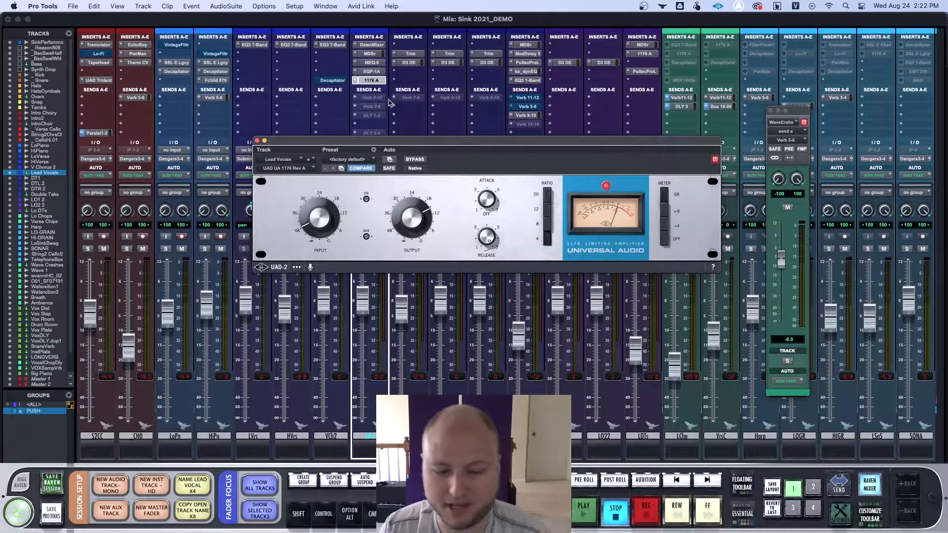
# Replace the 1176 on Lead Vocals with UAD Teletronix LA-2A Silver (mono)
pyautogui.click(378, 80)
pyautogui.moveTo(409, 81)
pyautogui.moveTo(507, 92)
pyautogui.moveTo(632, 529)
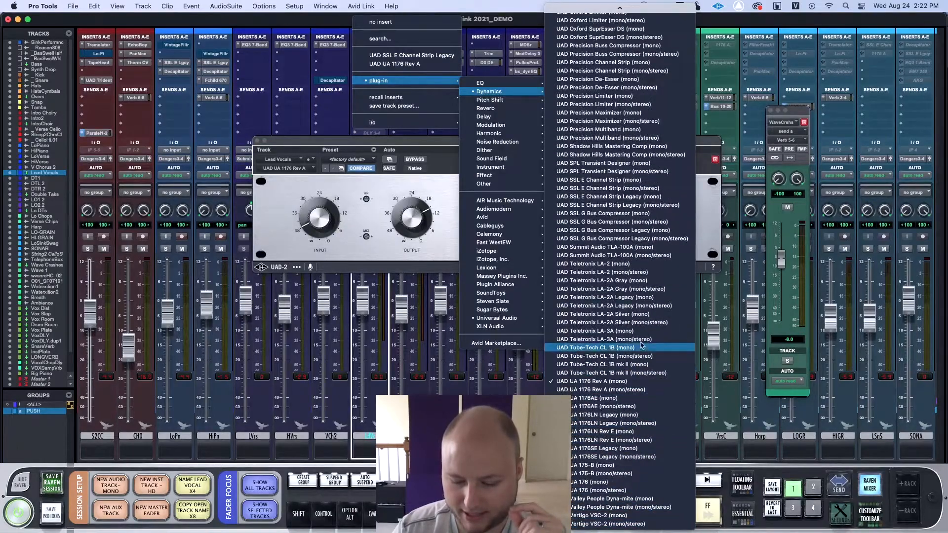
pyautogui.click(617, 314)
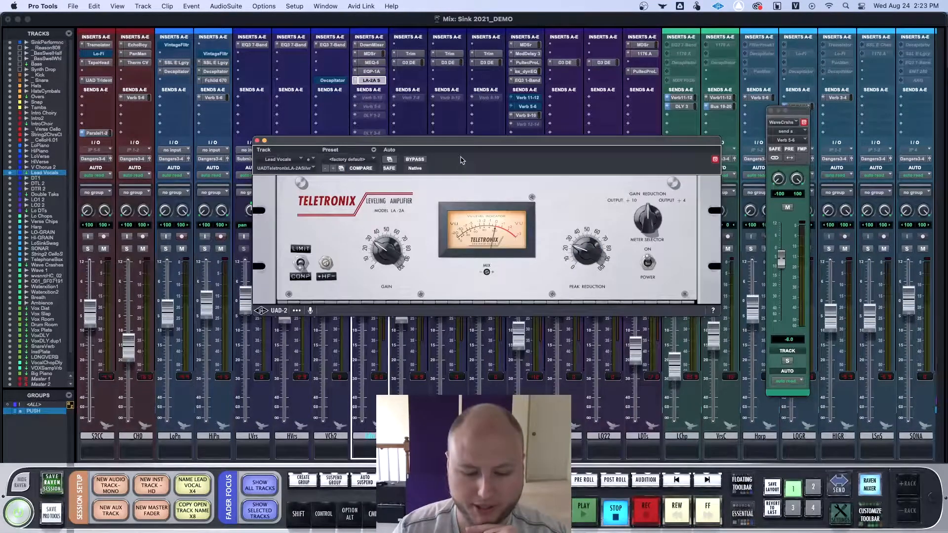
# Reposition the LA-2A window and adjust the compressor's gain and peak reduction
pyautogui.moveTo(466, 145); pyautogui.dragTo(482, 146)
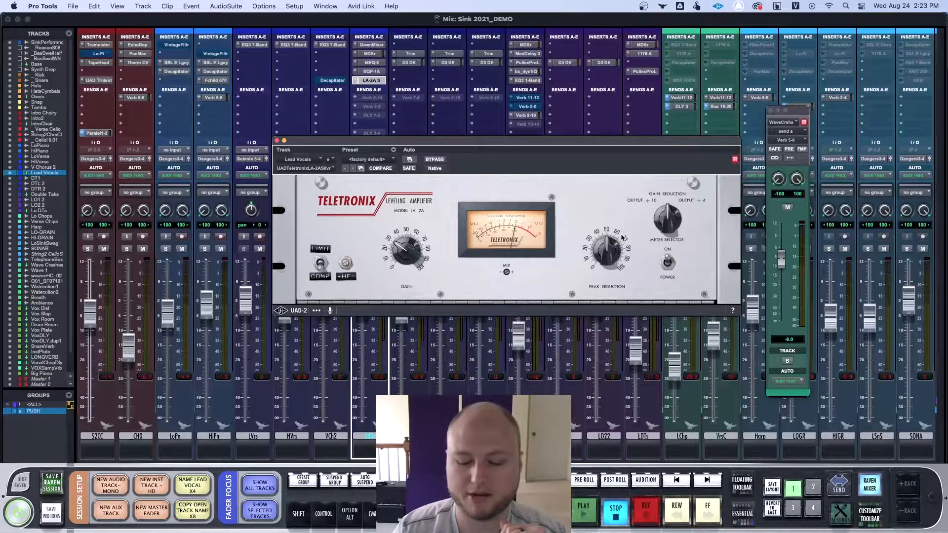
pyautogui.moveTo(416, 250)
pyautogui.mouseDown()
pyautogui.moveTo(416, 233)
pyautogui.moveTo(414, 243)
pyautogui.mouseUp()
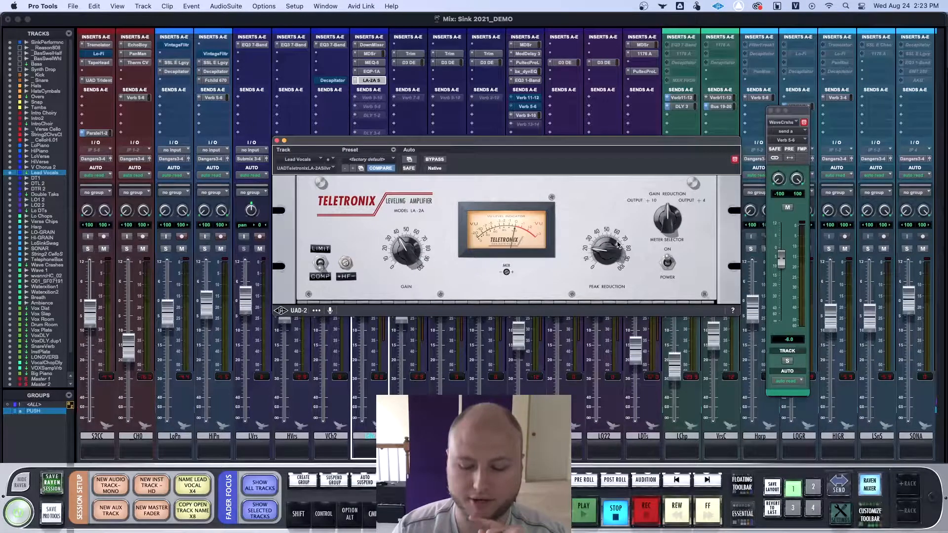
pyautogui.moveTo(613, 258); pyautogui.dragTo(614, 249)
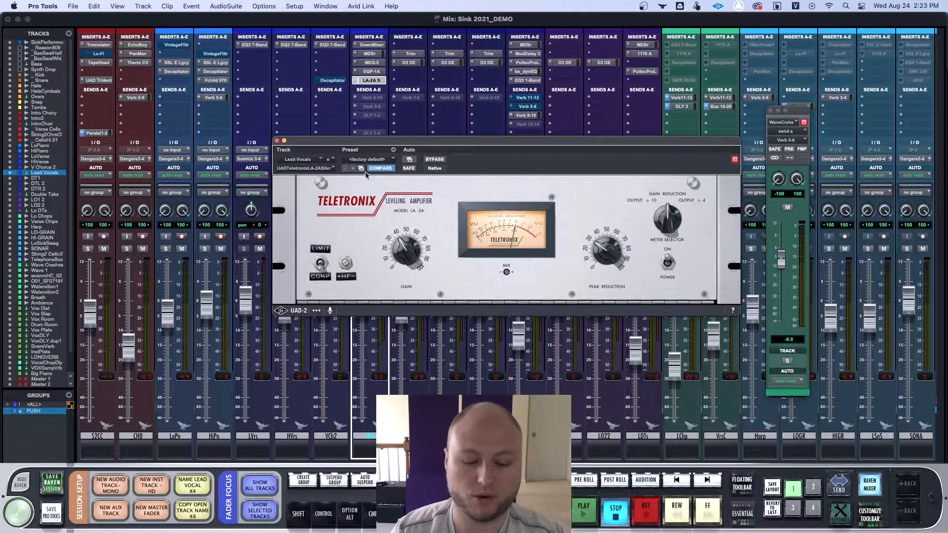
# Replace the LA-2A on Lead Vocals with UAD Tube-Tech CL 1B (mono) and reposition the plug-in window
pyautogui.click(327, 171)
pyautogui.moveTo(413, 180)
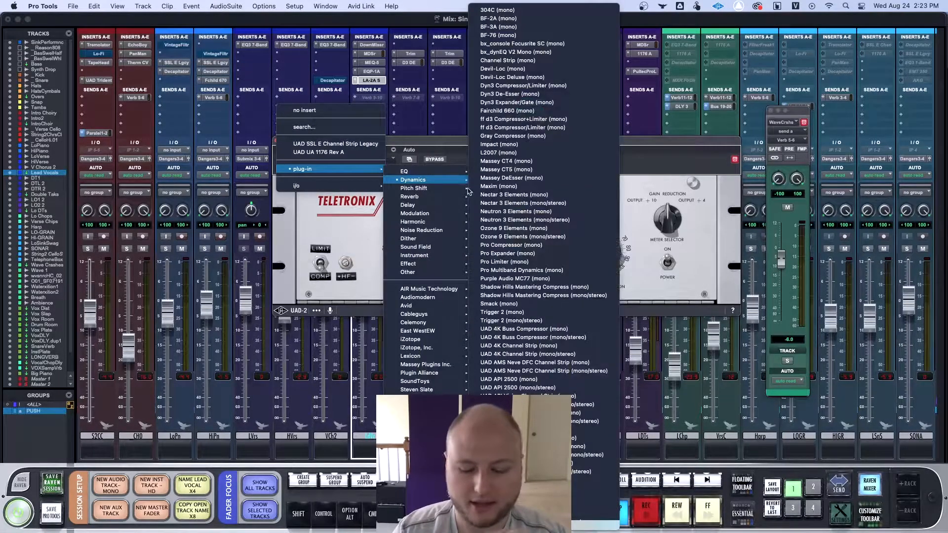
pyautogui.moveTo(543, 525)
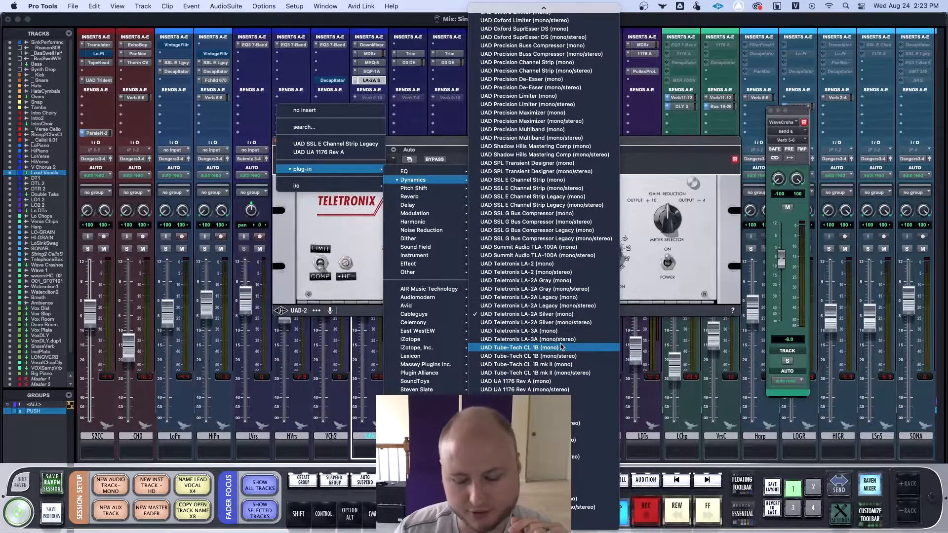
pyautogui.click(561, 347)
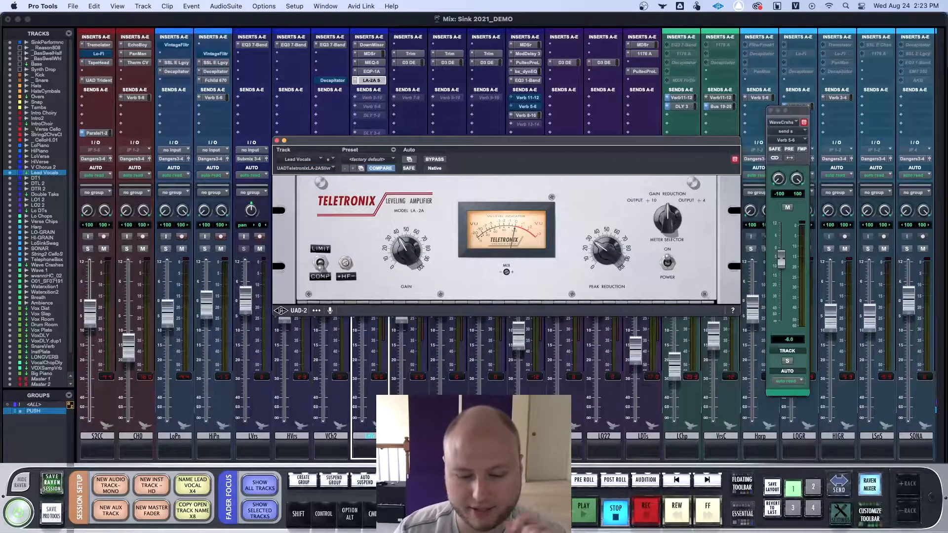
pyautogui.moveTo(481, 141); pyautogui.dragTo(502, 109)
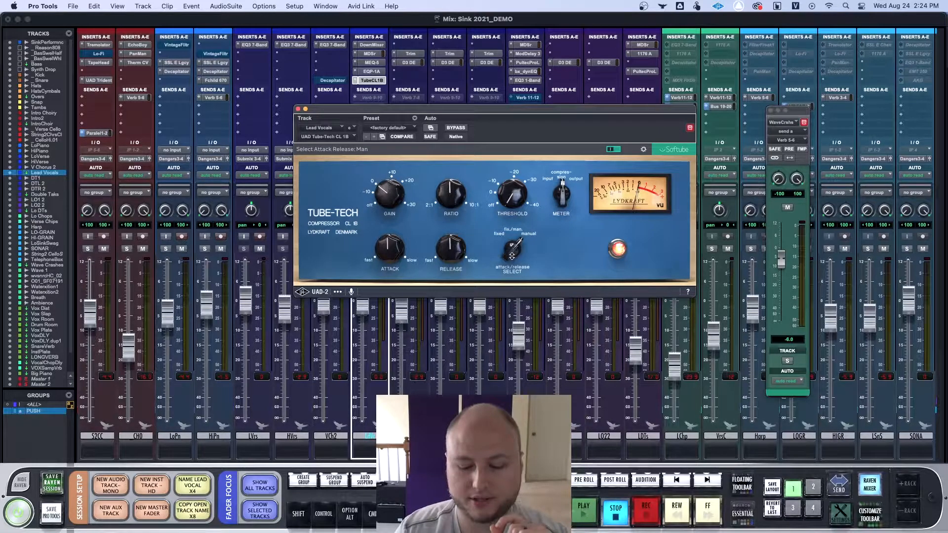
# Try the Tube-Tech CL 1B's attack and release knobs and its fixed mode, leaving the attack/release select on fix/man
pyautogui.moveTo(512, 257); pyautogui.dragTo(509, 274)
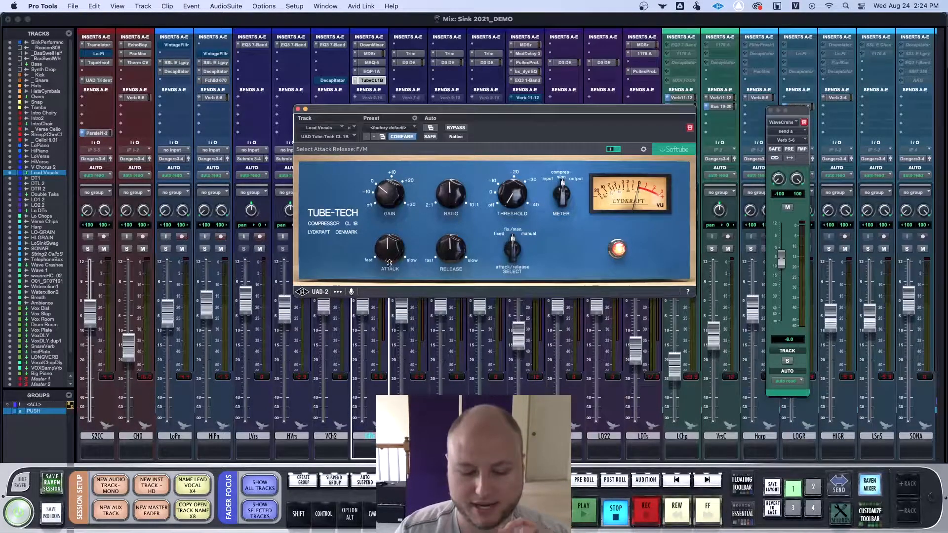
pyautogui.moveTo(439, 249); pyautogui.dragTo(442, 278)
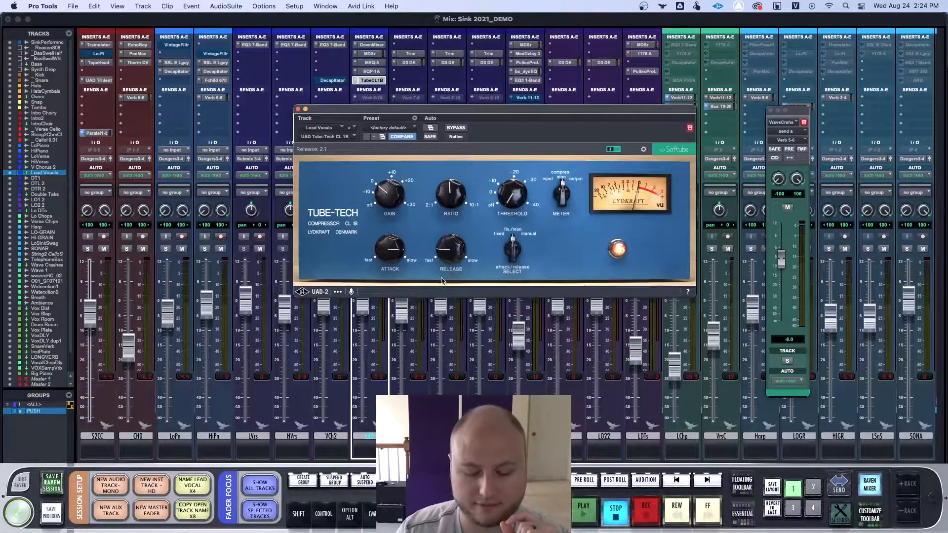
pyautogui.moveTo(399, 256); pyautogui.dragTo(399, 288)
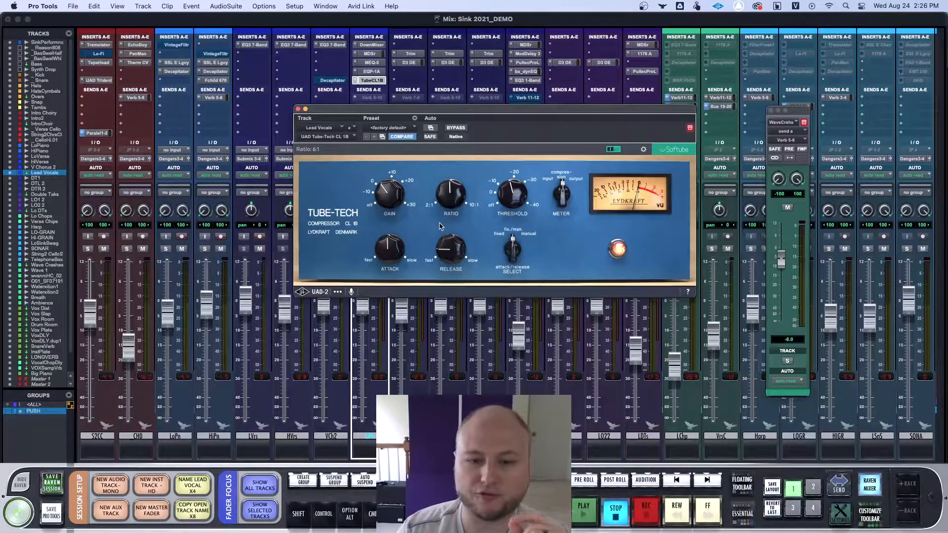
pyautogui.click(513, 252)
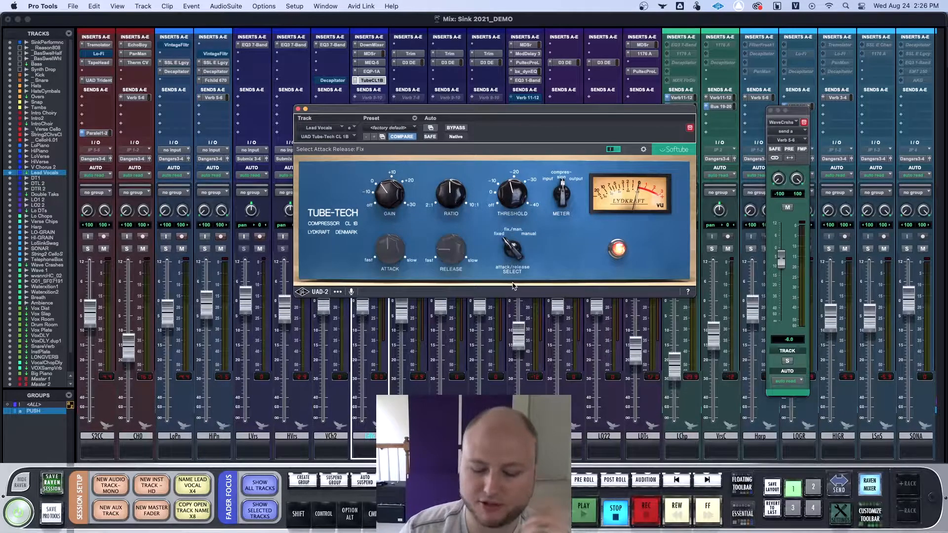
pyautogui.click(512, 245)
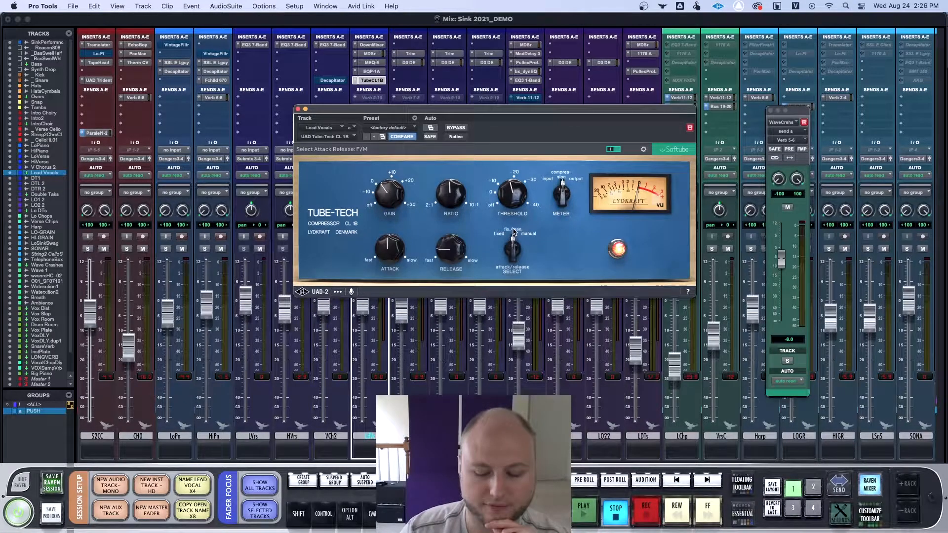
# Replace the Tube-Tech CL 1B on Lead Vocals with the mono UAD Fairchild 660 and reposition the plug-in window
pyautogui.click(359, 81)
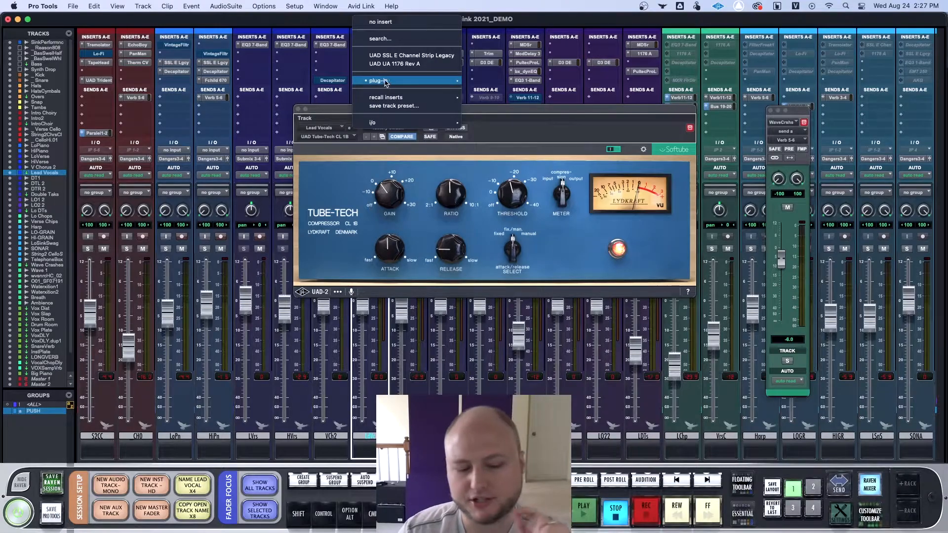
pyautogui.moveTo(491, 92)
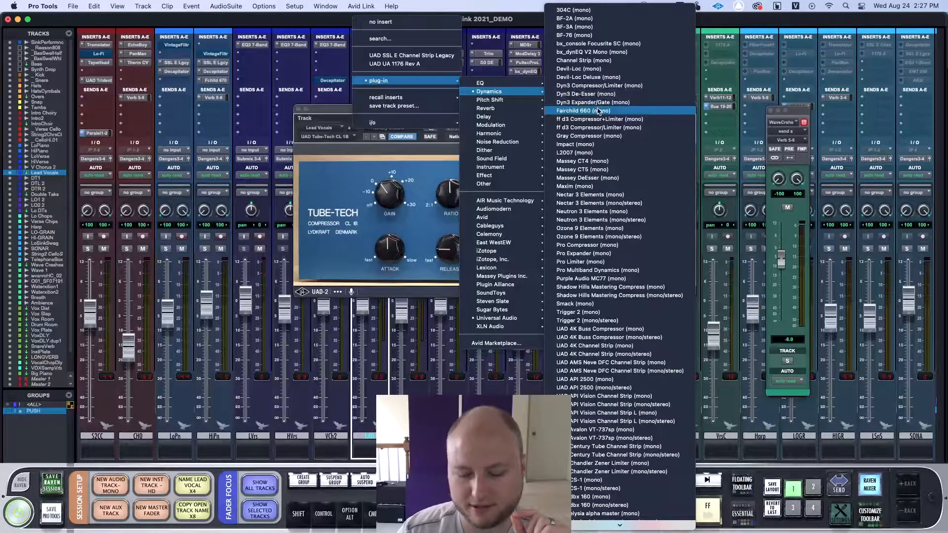
pyautogui.moveTo(634, 528)
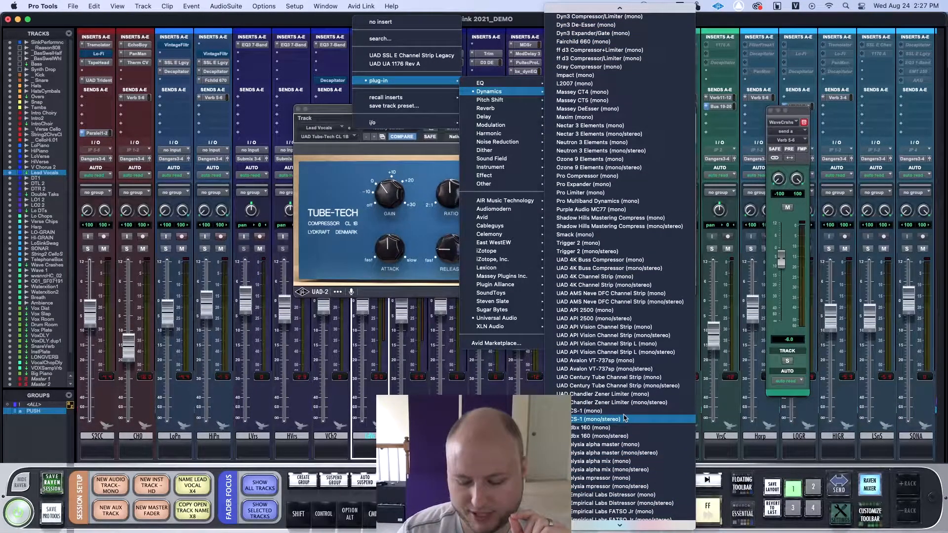
pyautogui.click(621, 457)
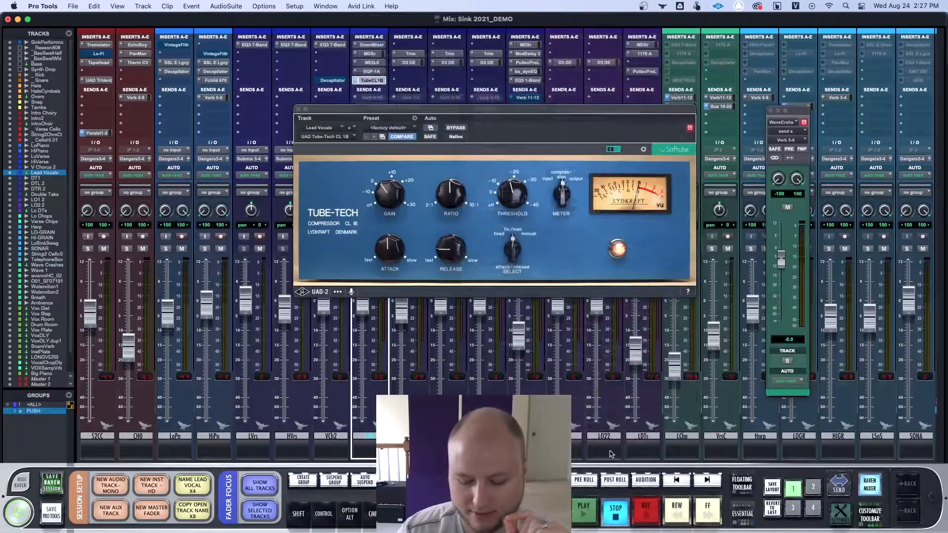
pyautogui.moveTo(502, 115); pyautogui.dragTo(455, 111)
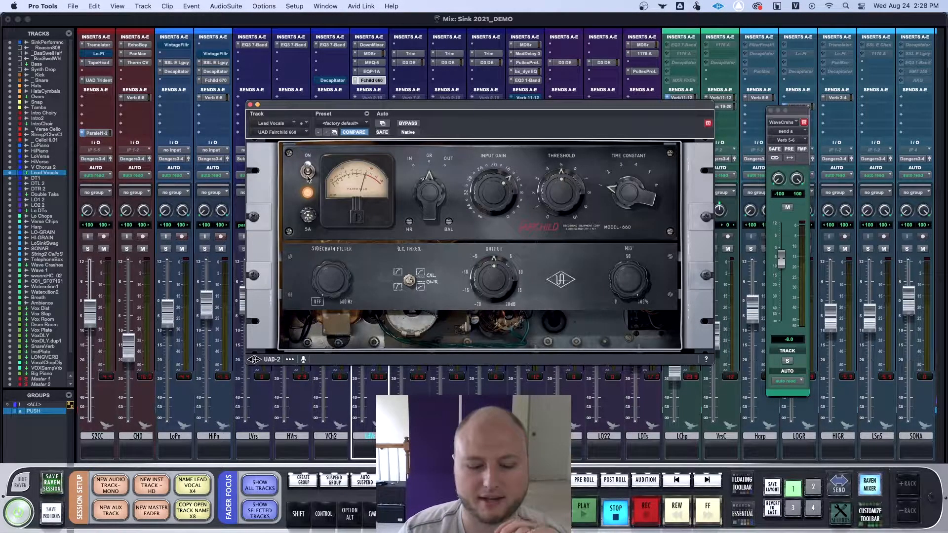
# Replace the Fairchild 660 on Lead Vocals with UAD Teletronix LA-2A Silver (mono)
pyautogui.click(356, 81)
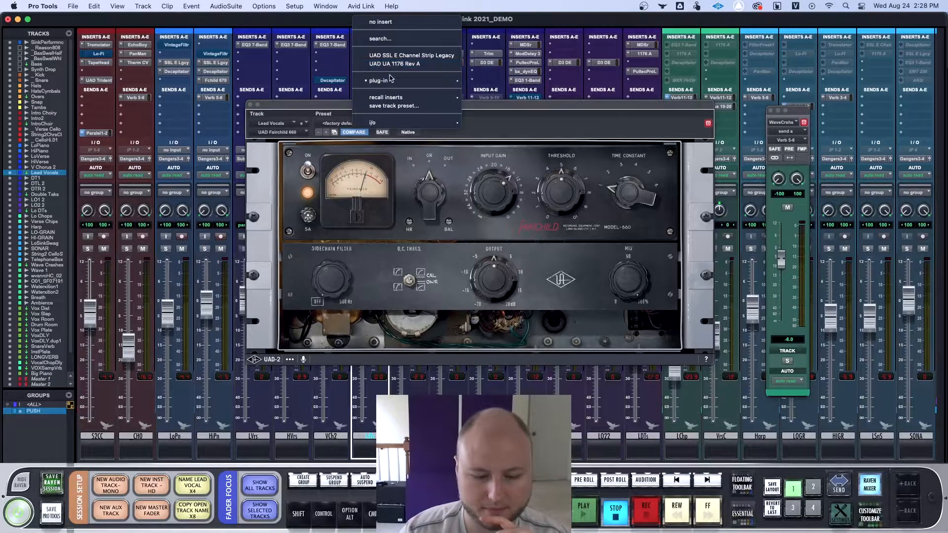
pyautogui.moveTo(390, 81)
pyautogui.moveTo(490, 92)
pyautogui.moveTo(666, 529)
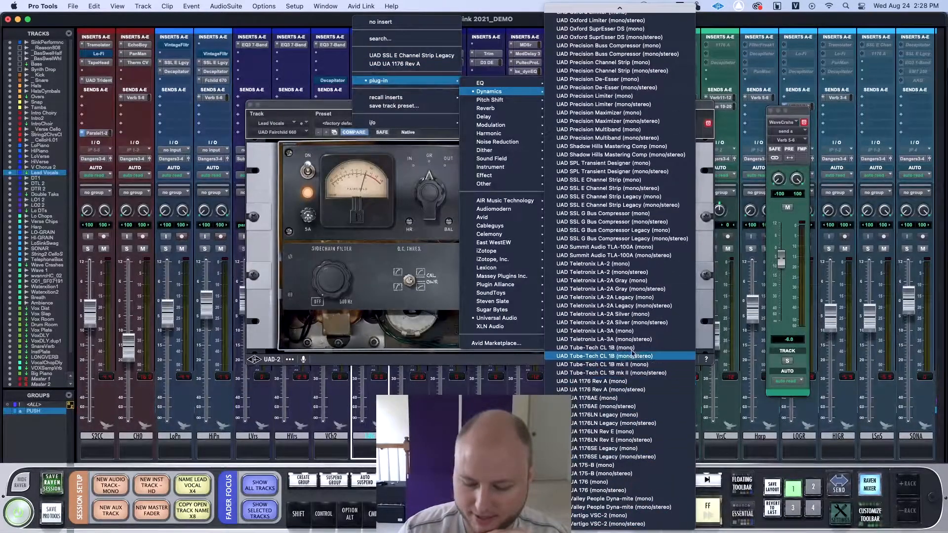
pyautogui.click(632, 314)
# Fine-tune the LA-2A's peak reduction on Lead Vocals and reposition its window
pyautogui.moveTo(585, 222); pyautogui.dragTo(594, 207)
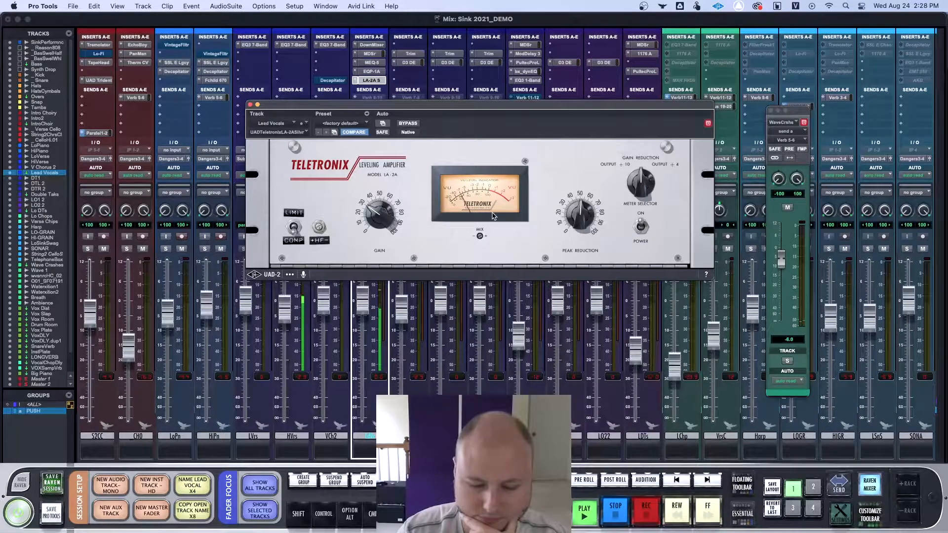
pyautogui.moveTo(580, 218); pyautogui.dragTo(584, 215)
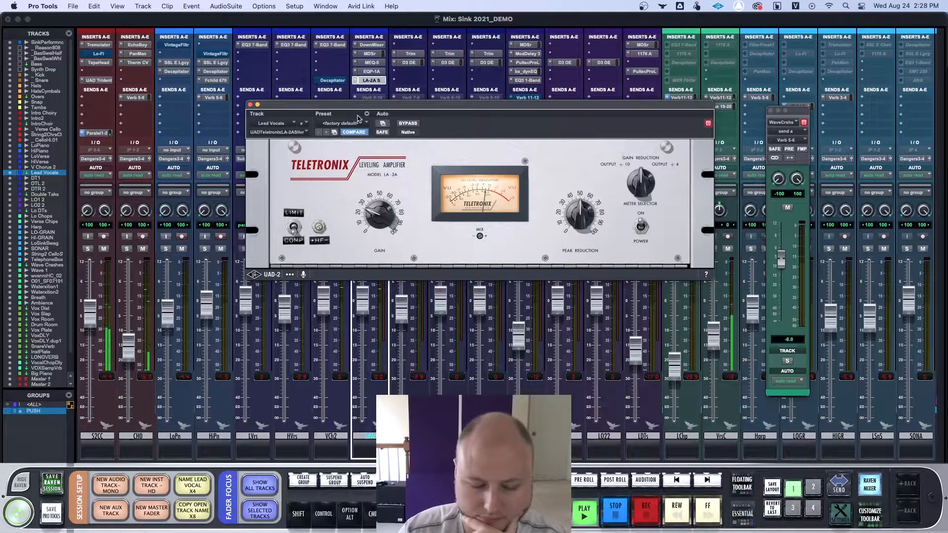
pyautogui.moveTo(372, 105); pyautogui.dragTo(332, 87)
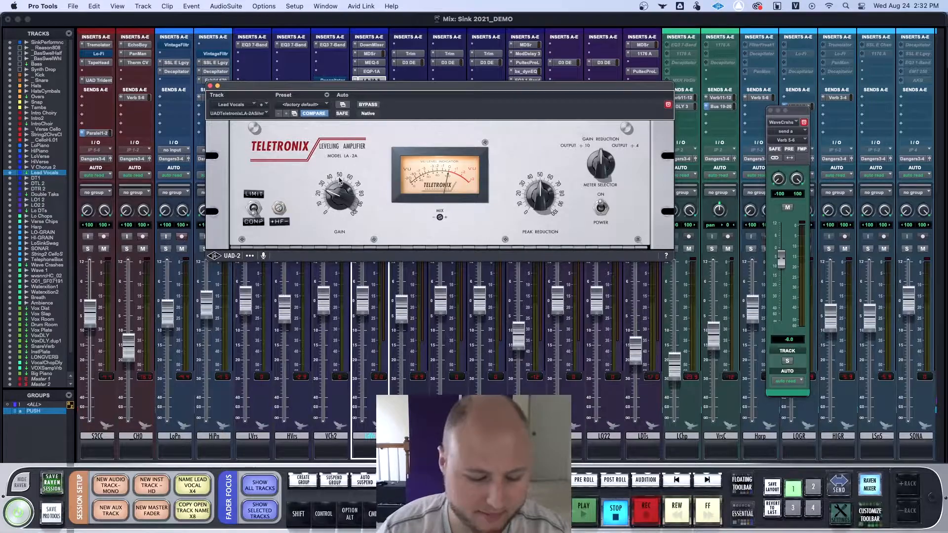
# Close the LA-2A window and the EQ3 7-Band window of V Chorus 2 to clear the mixer
pyautogui.click(210, 86)
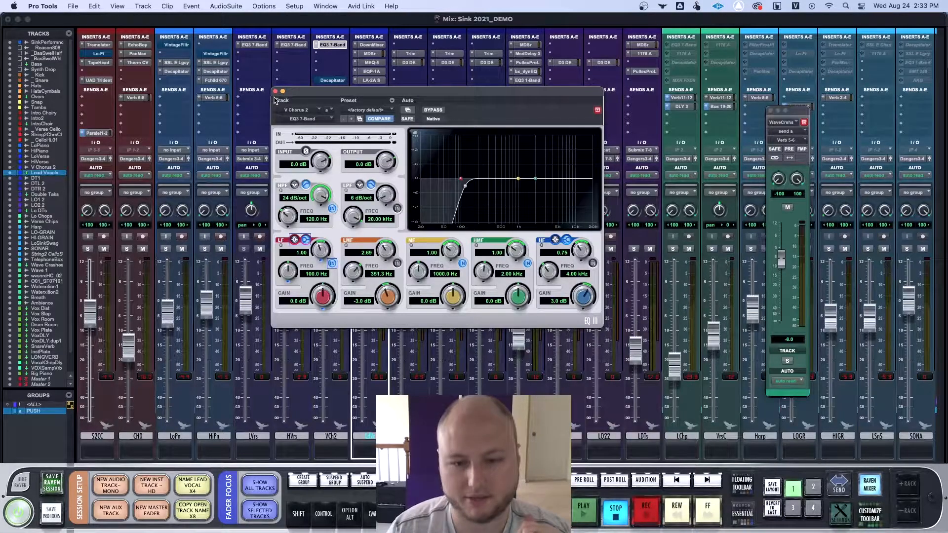
pyautogui.click(275, 91)
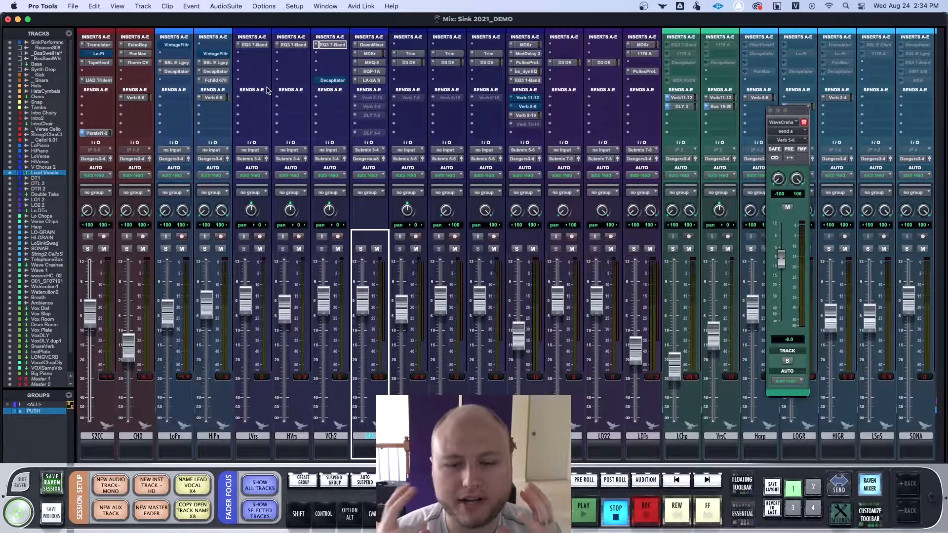